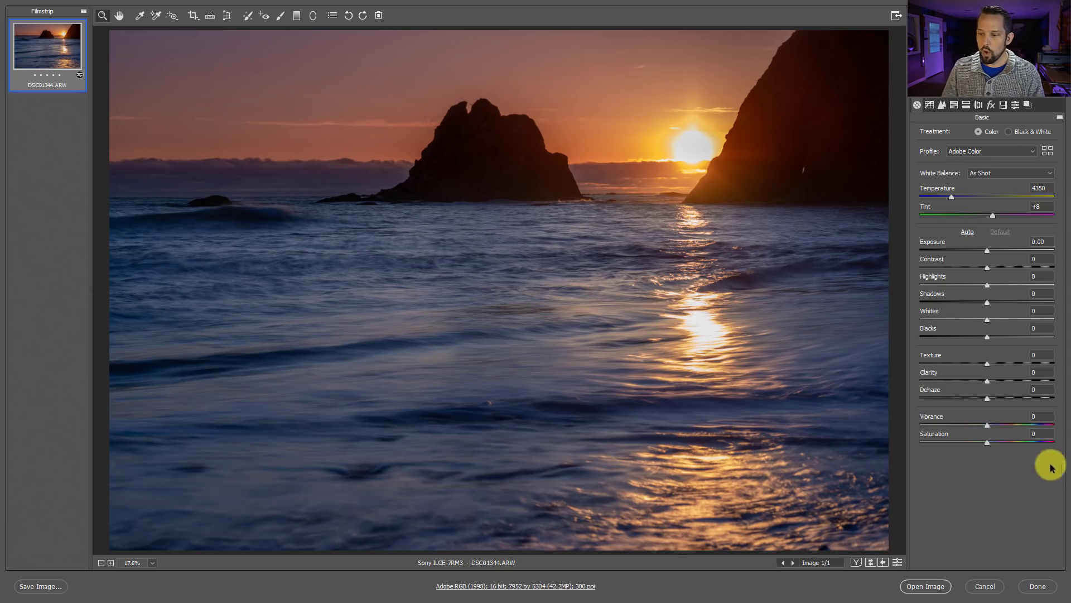
# - Compare the photo's edited Basic adjustments with the default settings by toggling between them
pyautogui.click(894, 564)
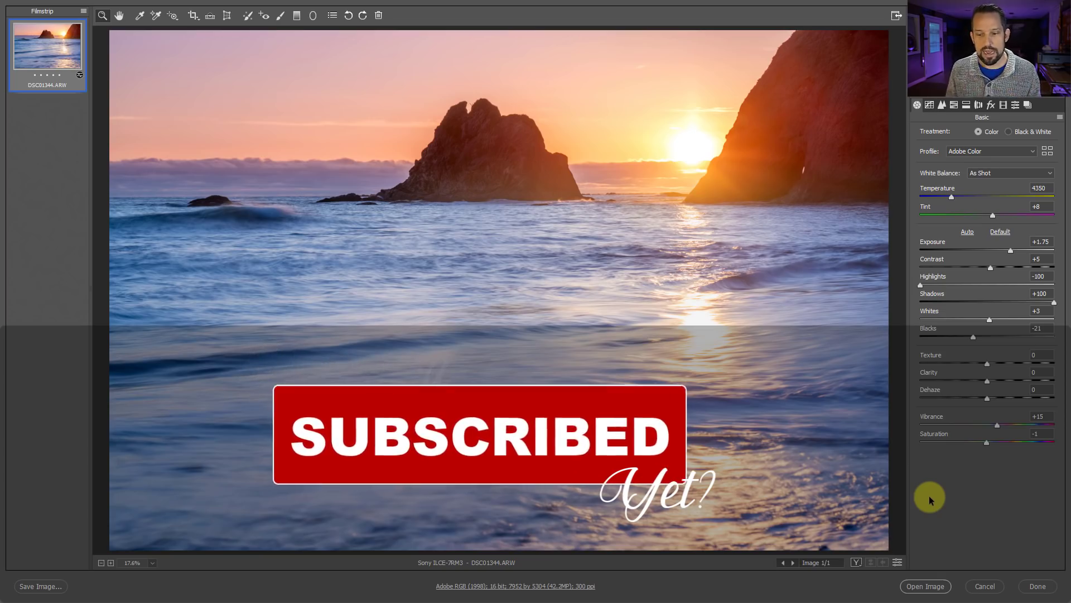
pyautogui.press('h')
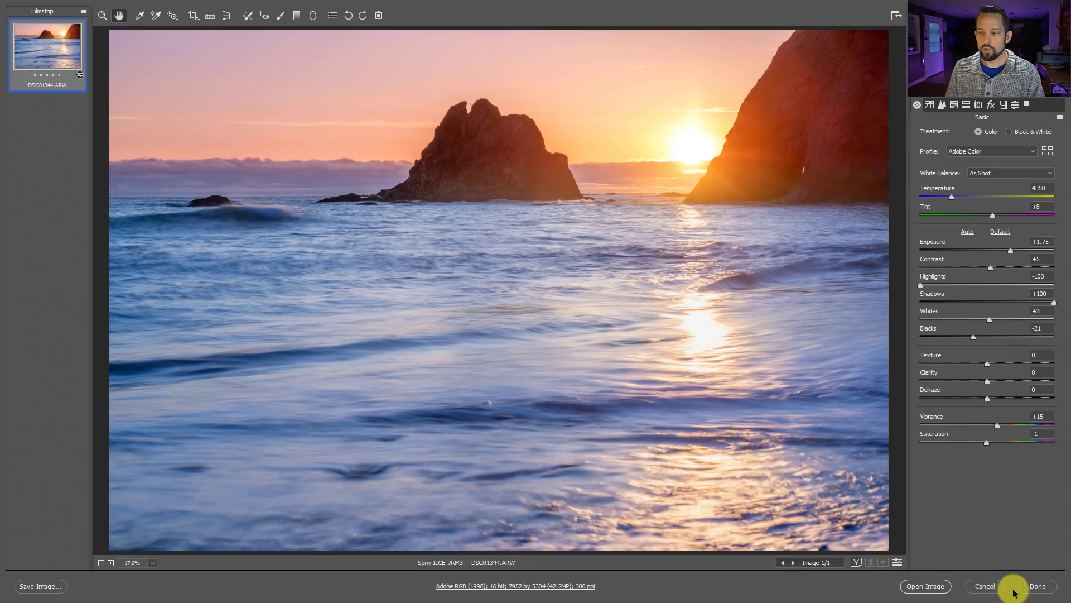
pyautogui.click(897, 562)
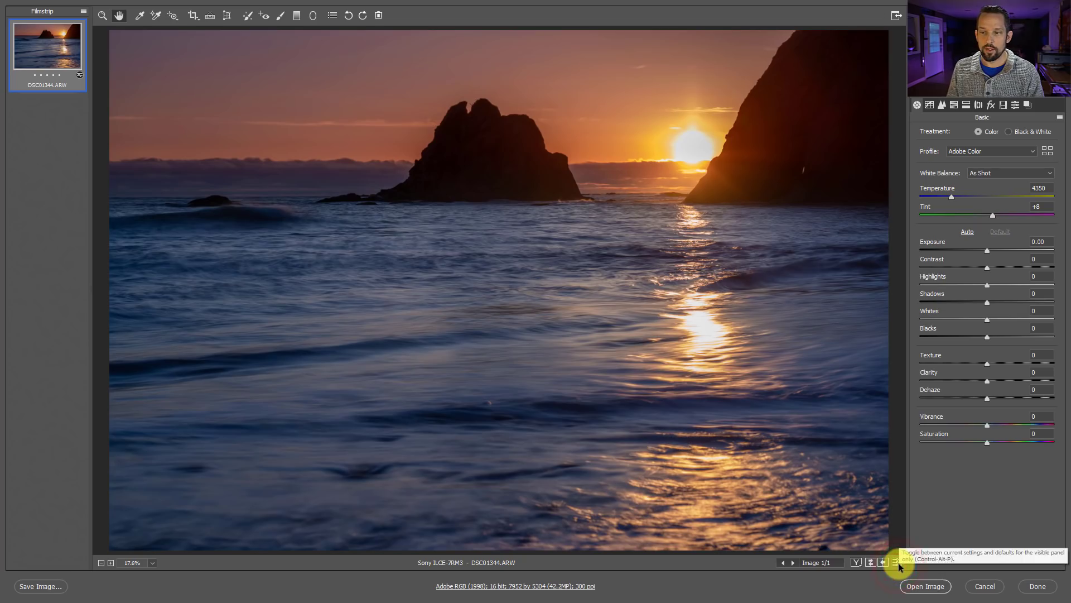
pyautogui.click(898, 564)
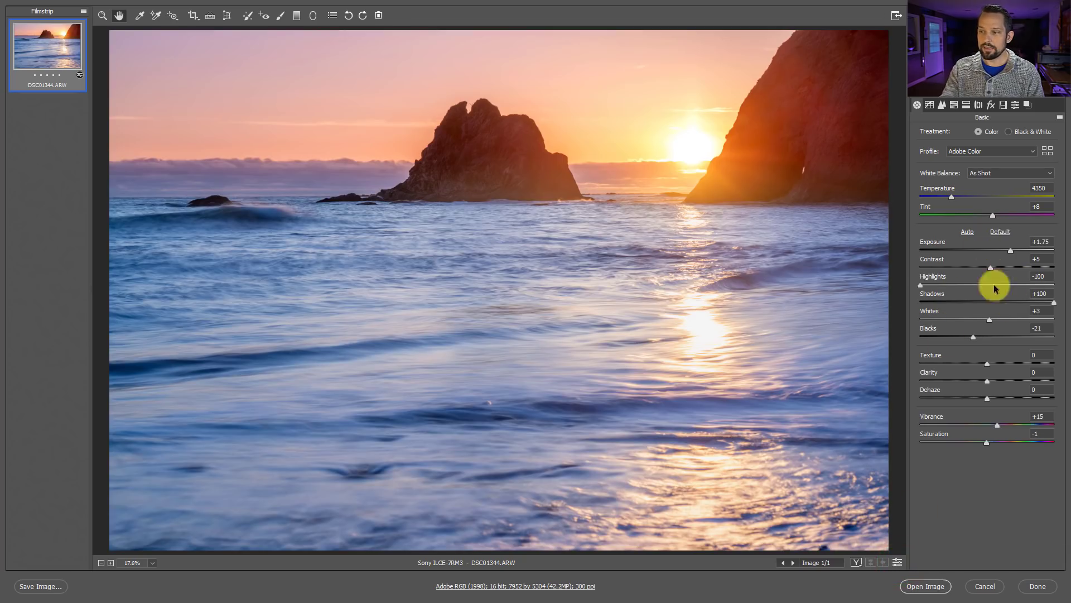
# - Delete both graduated filters placed across the horizon
pyautogui.click(297, 15)
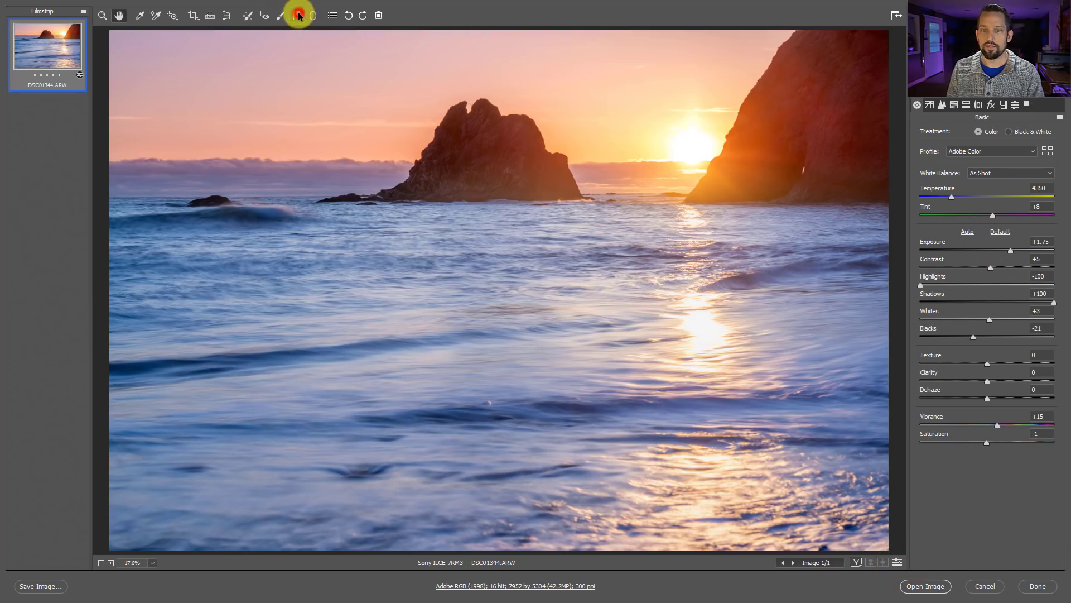
pyautogui.click(530, 178)
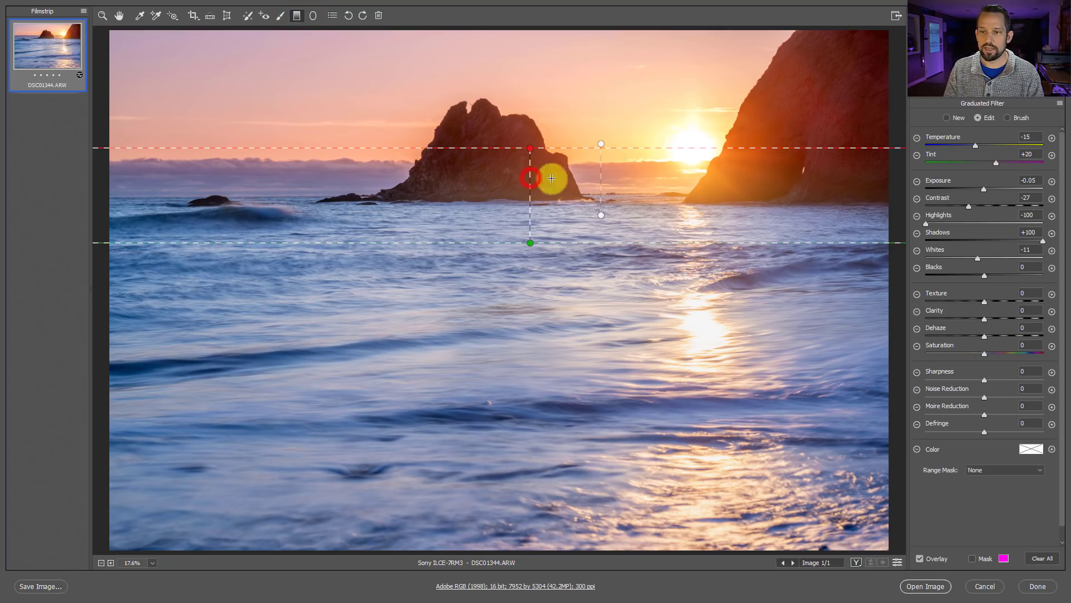
pyautogui.press('Delete')
pyautogui.click(604, 176)
pyautogui.press('Delete')
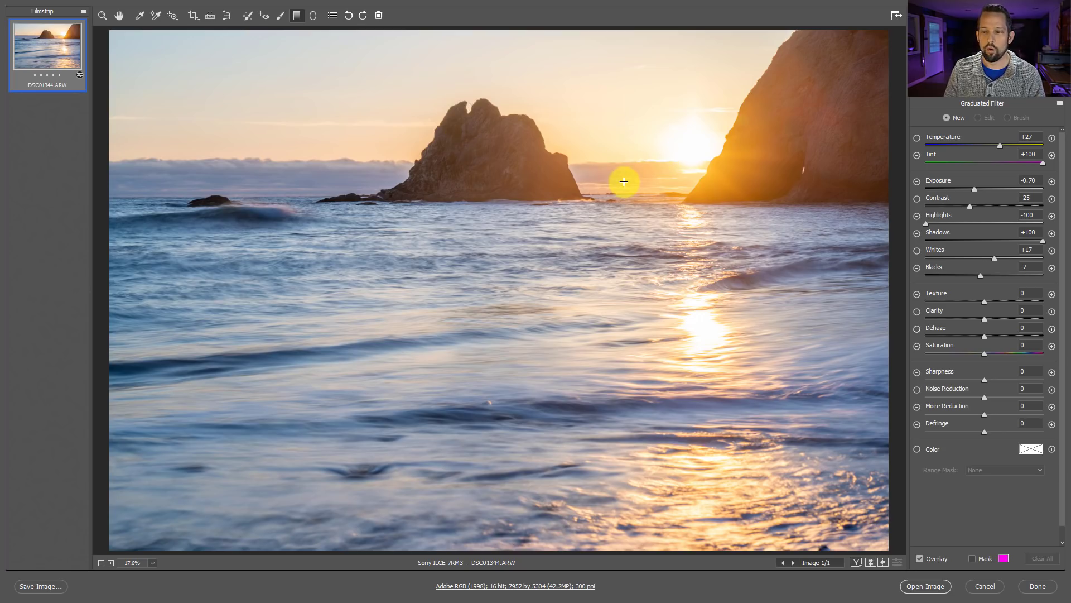
# - Undo the graduated filter deletion and leave the Graduated Filter tool for the Hand tool
pyautogui.hotkey('ctrl', 'z')
pyautogui.hotkey('ctrl', 'z')
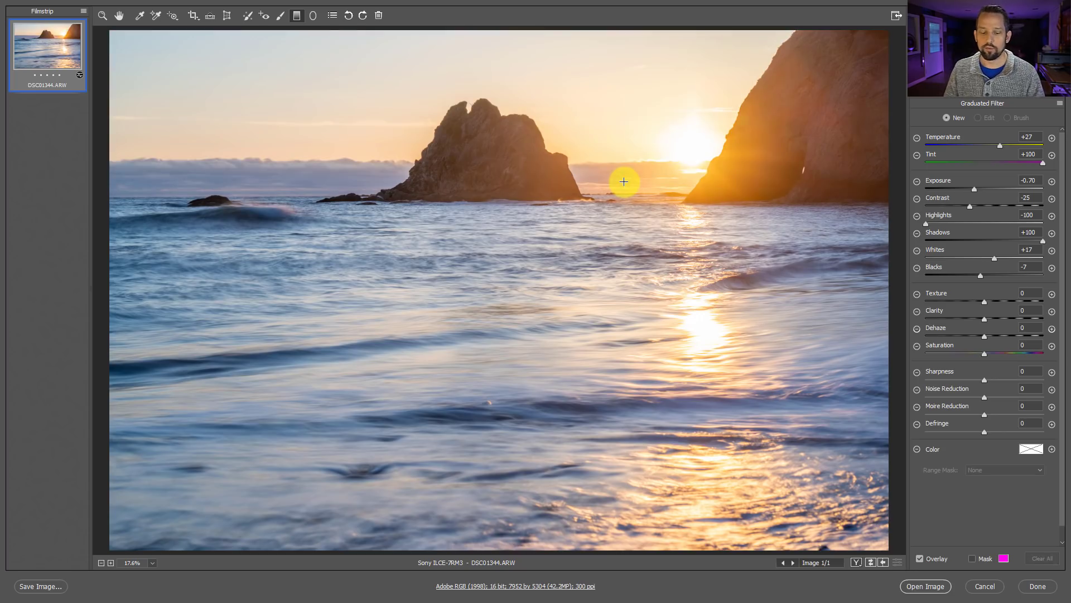
pyautogui.hotkey('ctrl', 'z')
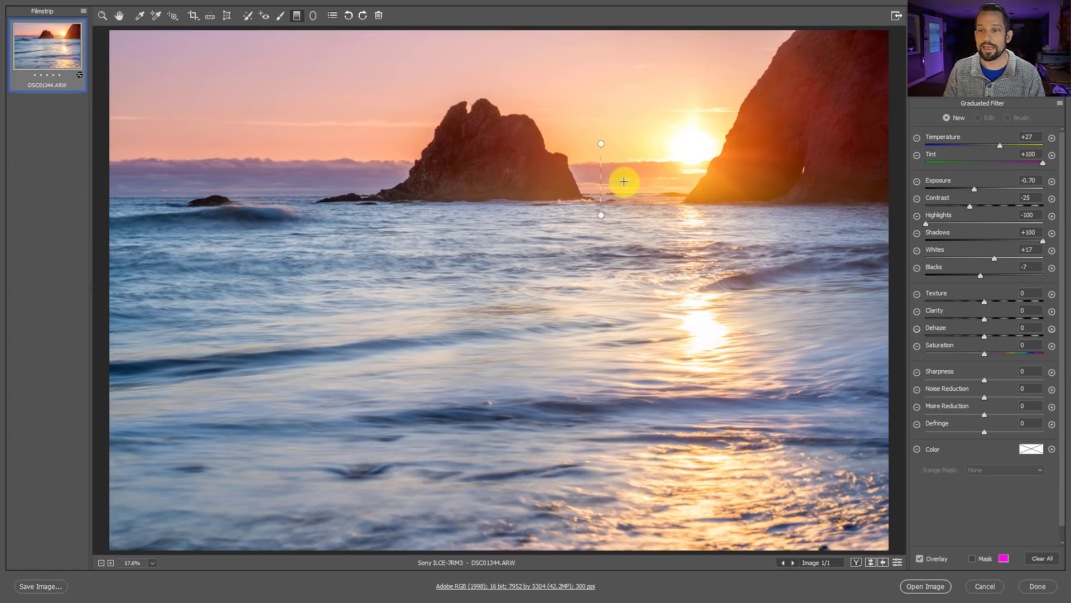
pyautogui.click(119, 18)
# - Apply the TEST FOR ACR user preset to DSC01344.ARW and open the developed image in Photoshop
pyautogui.click(1016, 104)
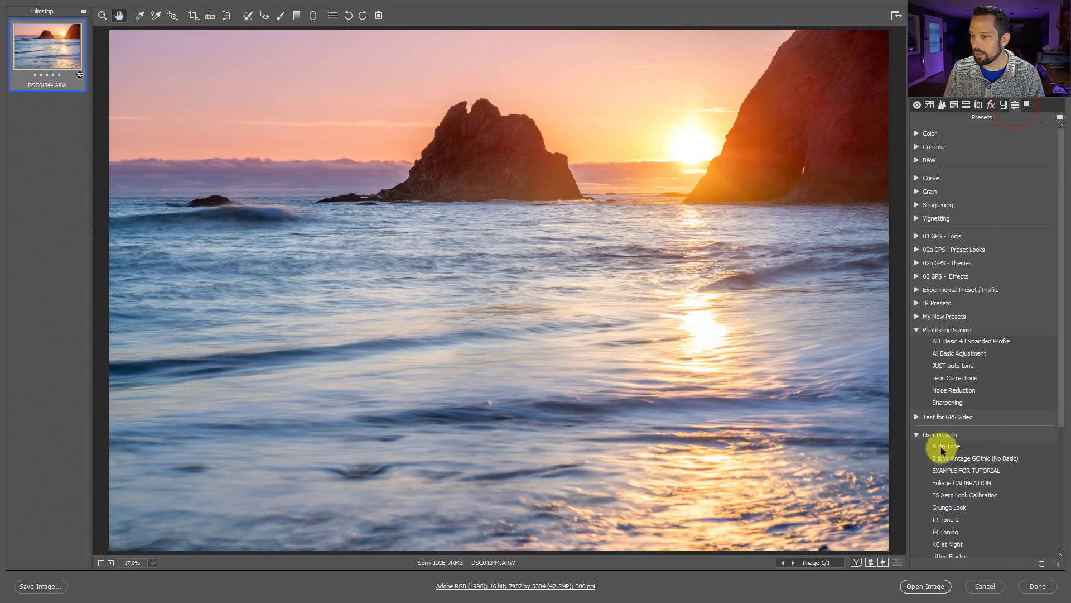
pyautogui.moveTo(1062, 365); pyautogui.dragTo(987, 465)
pyautogui.click(960, 488)
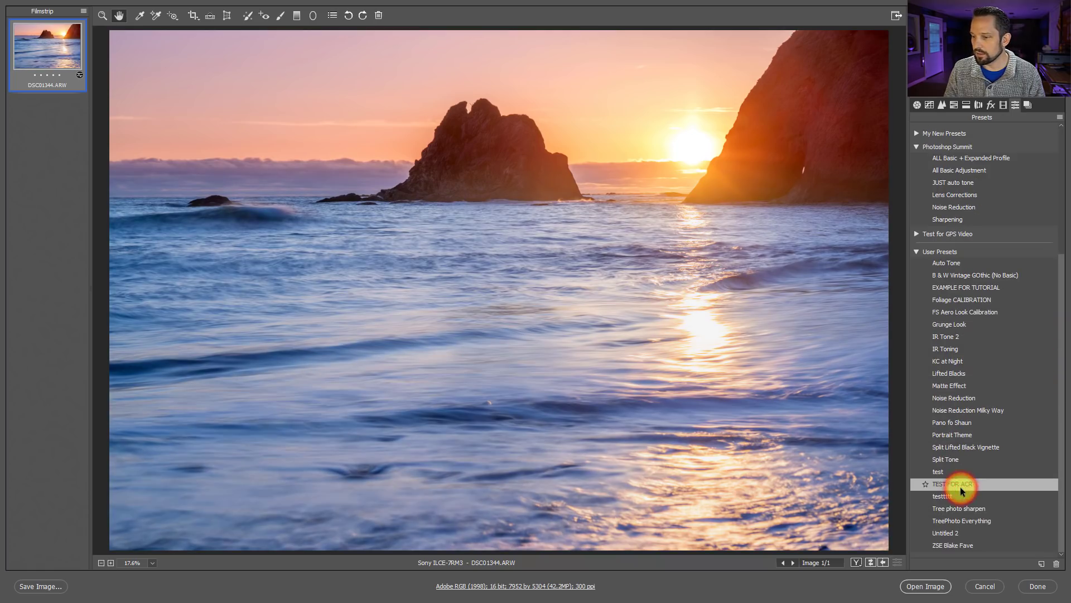
pyautogui.click(918, 585)
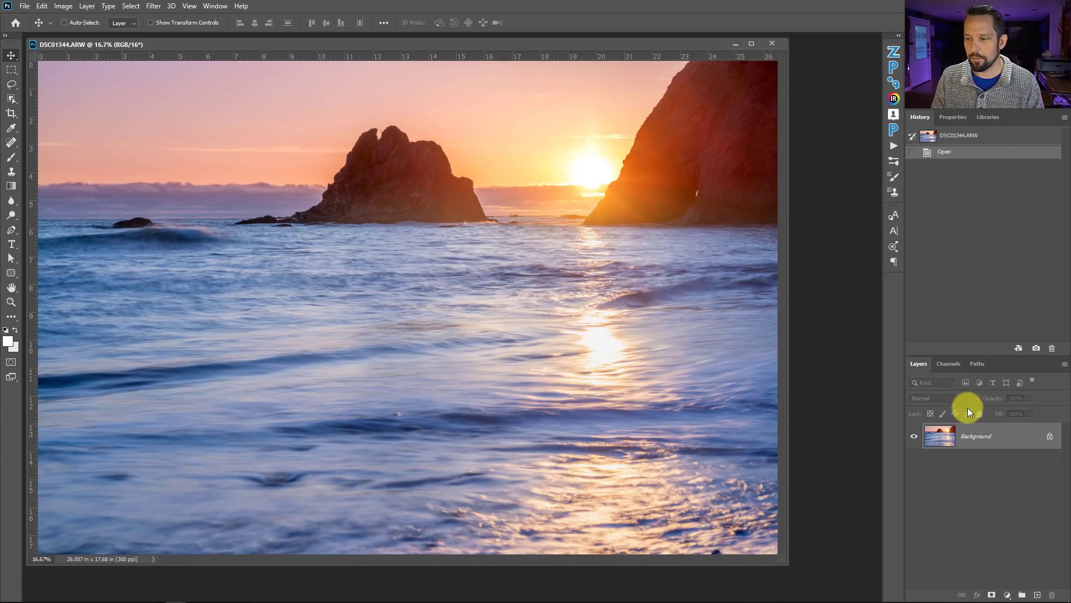
# - Convert the Background into a regular layer named "Original RAW from ACR"
pyautogui.click(980, 438)
pyautogui.doubleClick(981, 438)
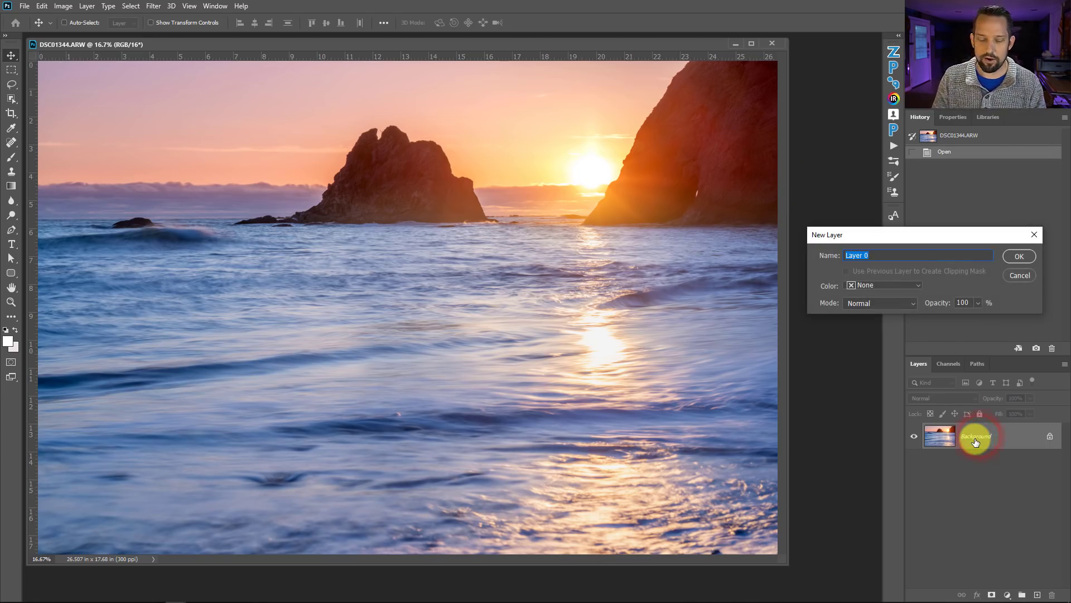
pyautogui.write('O')
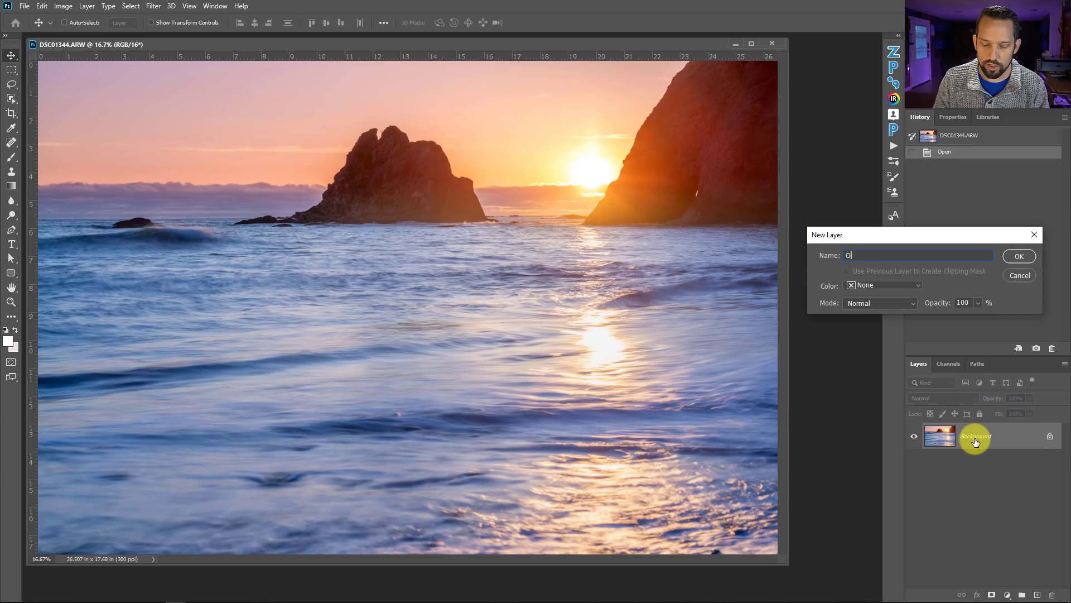
pyautogui.write('riginal RAW from')
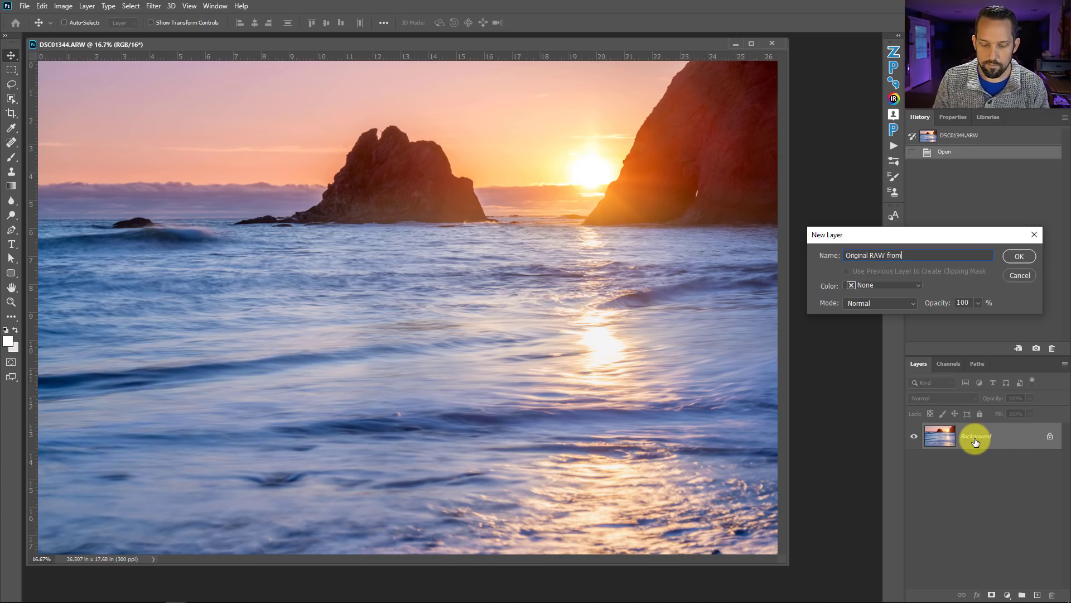
pyautogui.write(' ACR')
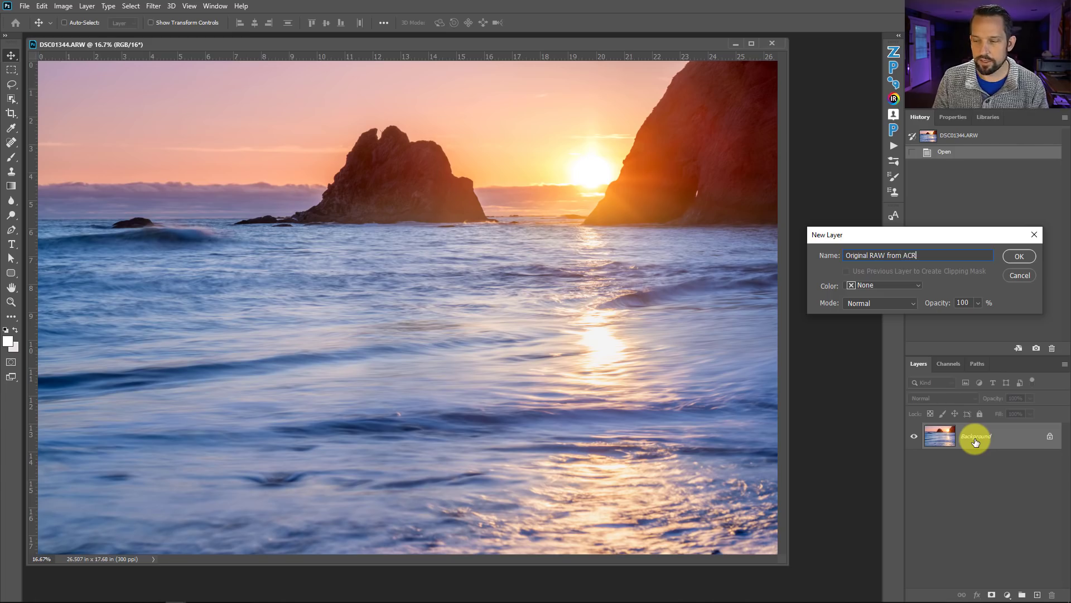
pyautogui.press('Return')
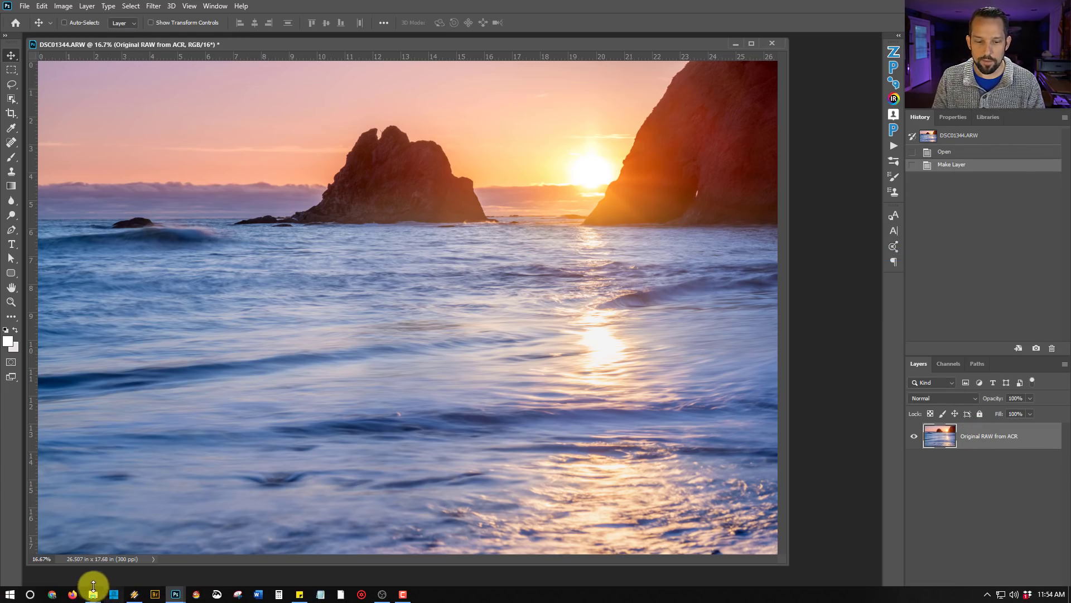
# - Switch to File Explorer and duplicate DSC01344.ARW within the Test folder
pyautogui.click(93, 593)
pyautogui.click(88, 505)
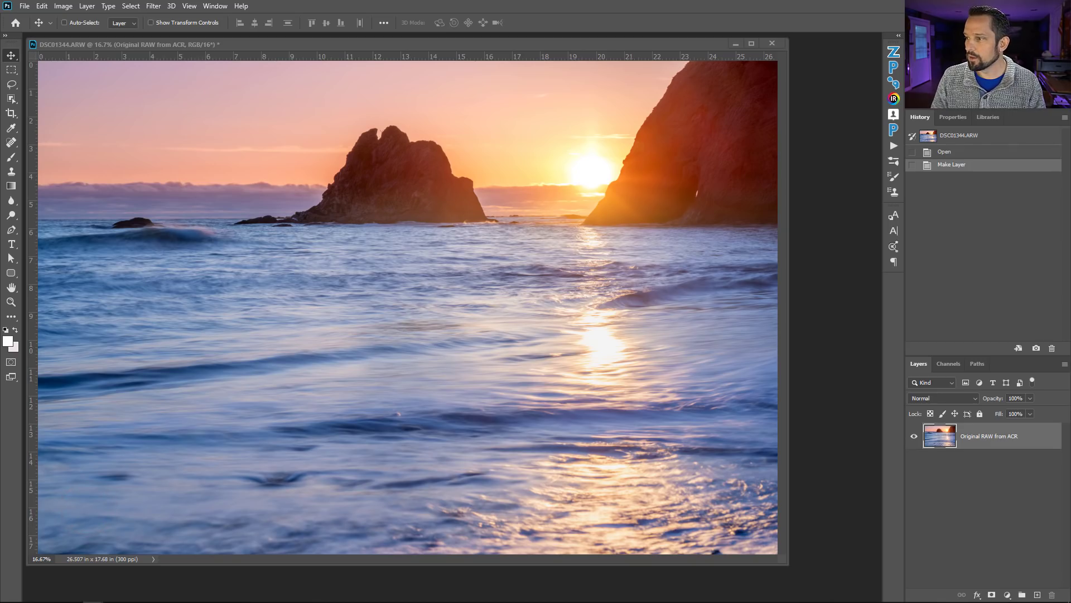
pyautogui.hotkey('alt', 'Tab')
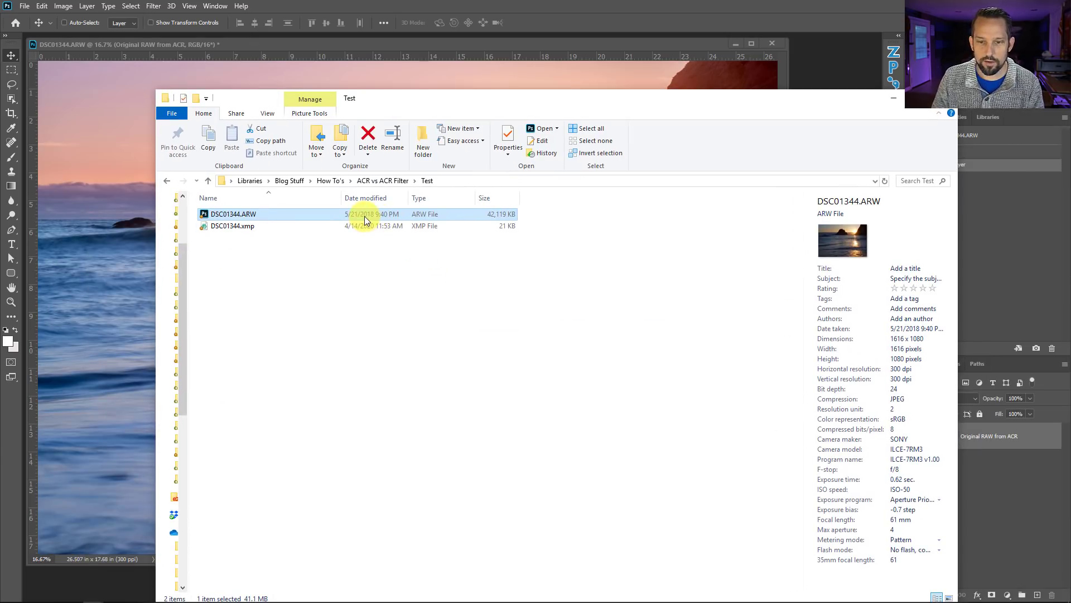
pyautogui.hotkey('ctrl', 'c')
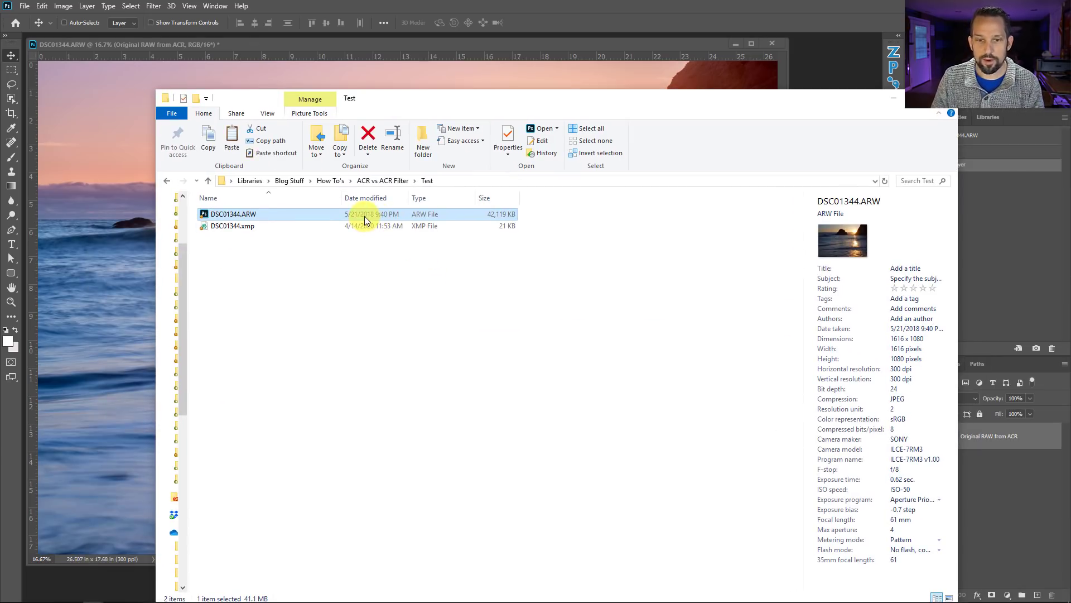
pyautogui.hotkey('ctrl', 'v')
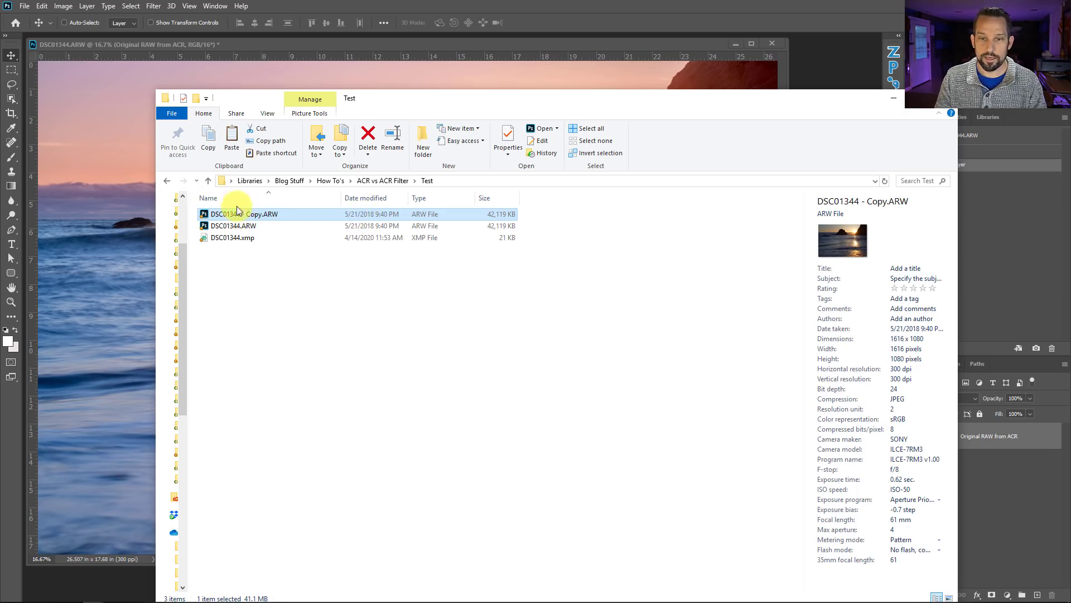
# - Open DSC01344 - Copy.ARW in Camera Raw and confirm its workflow options with a depth of 16 Bits/Channel
pyautogui.click(390, 99)
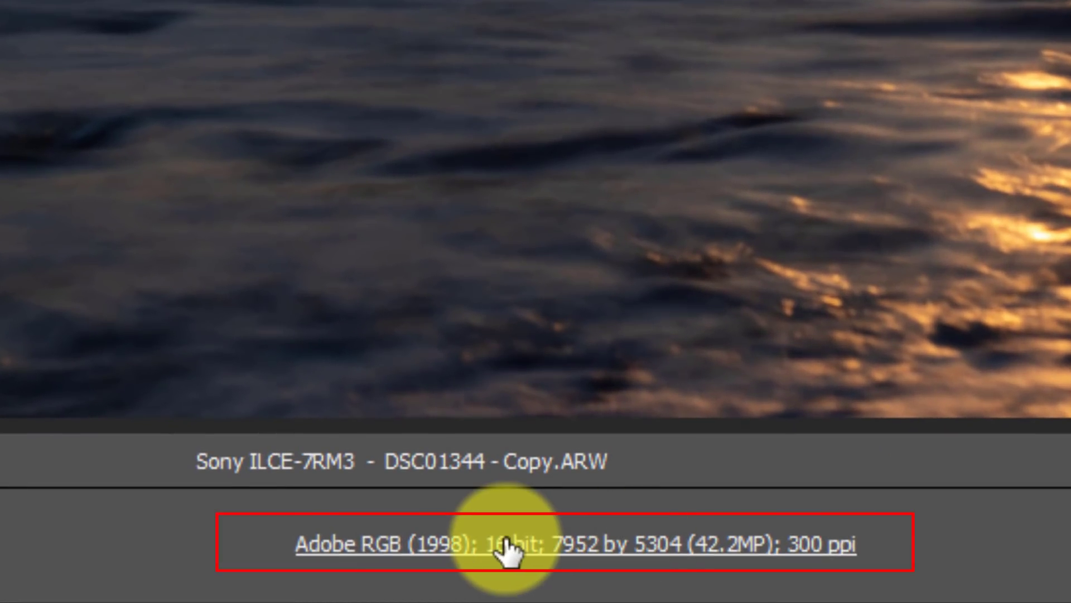
pyautogui.click(506, 549)
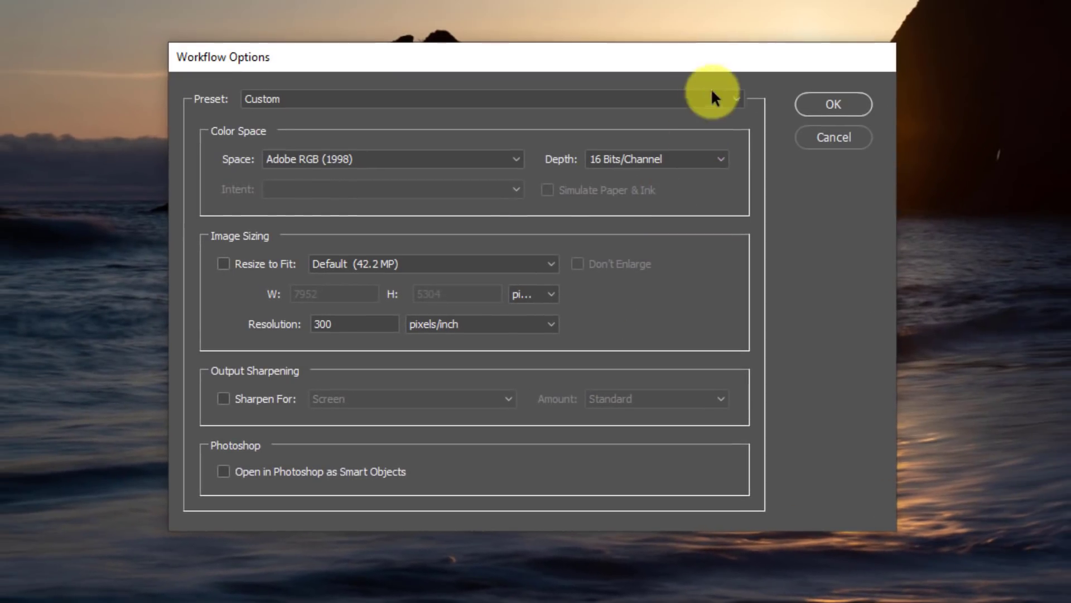
pyautogui.click(726, 162)
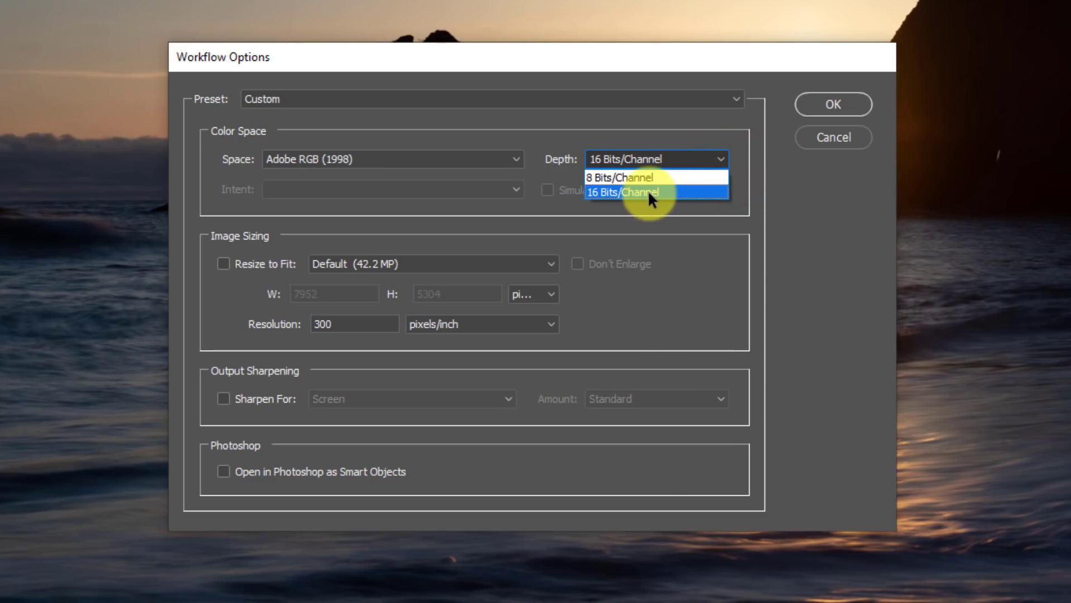
pyautogui.click(648, 193)
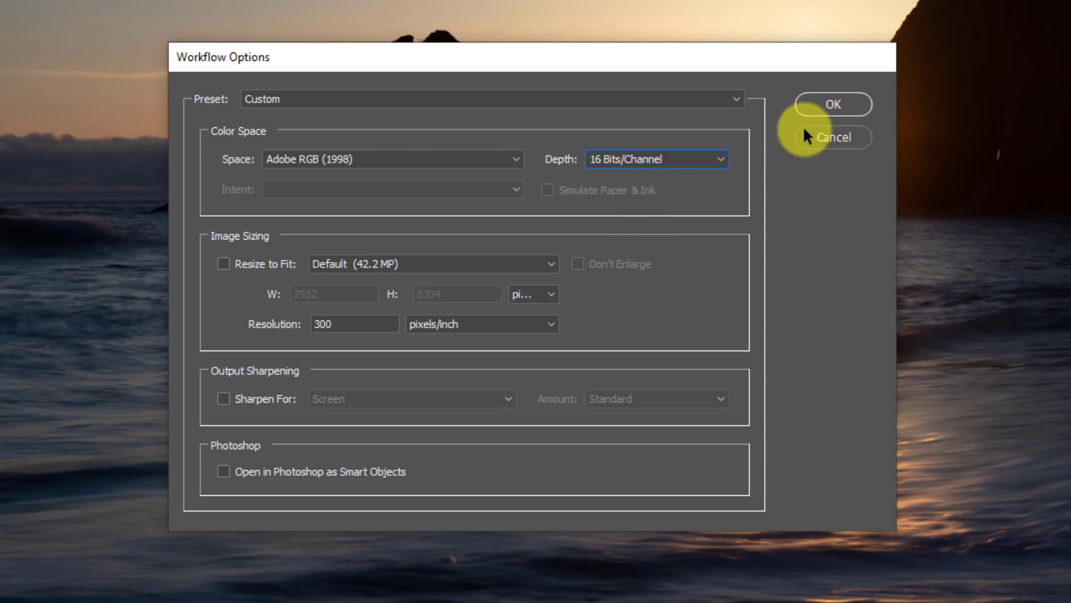
pyautogui.click(825, 104)
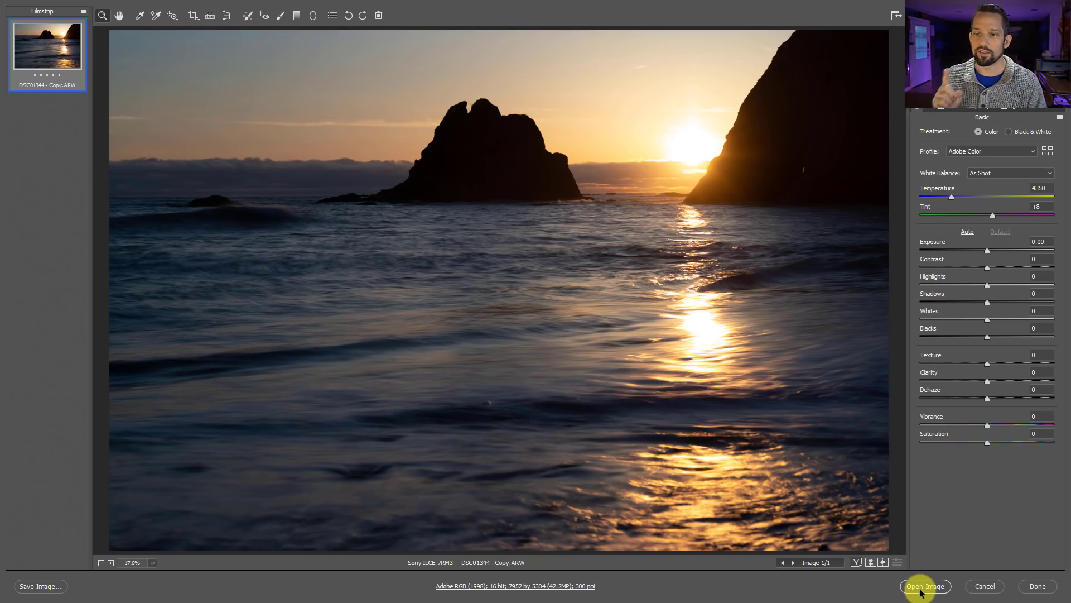
# - Open the unedited raw copy in Photoshop and make its floating window active in front of the original document
pyautogui.click(926, 586)
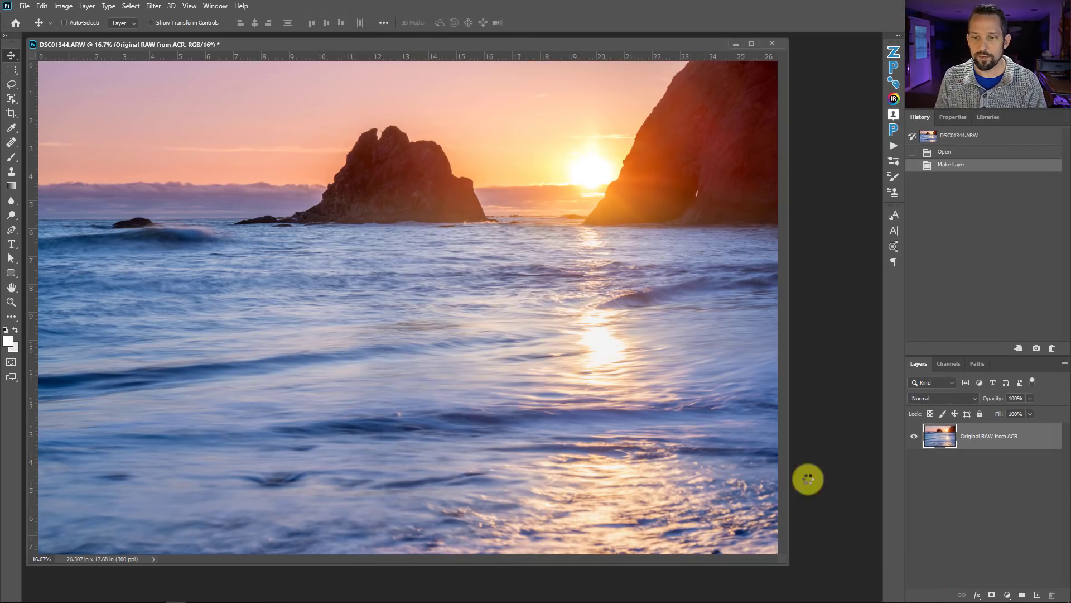
pyautogui.moveTo(574, 44)
pyautogui.mouseDown()
pyautogui.moveTo(580, 69)
pyautogui.moveTo(586, 42)
pyautogui.mouseUp()
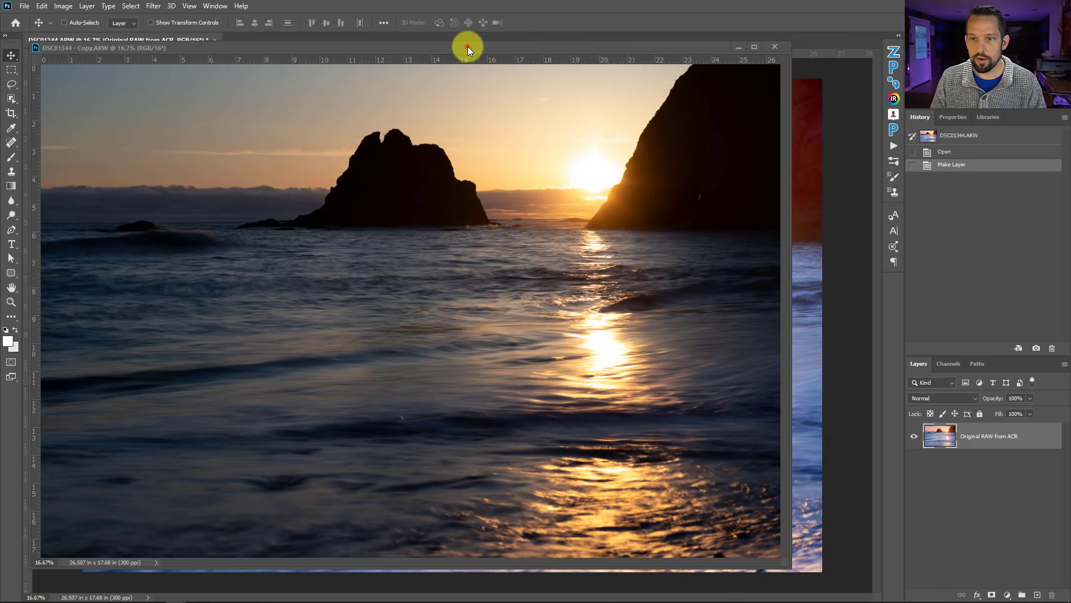
pyautogui.click(468, 46)
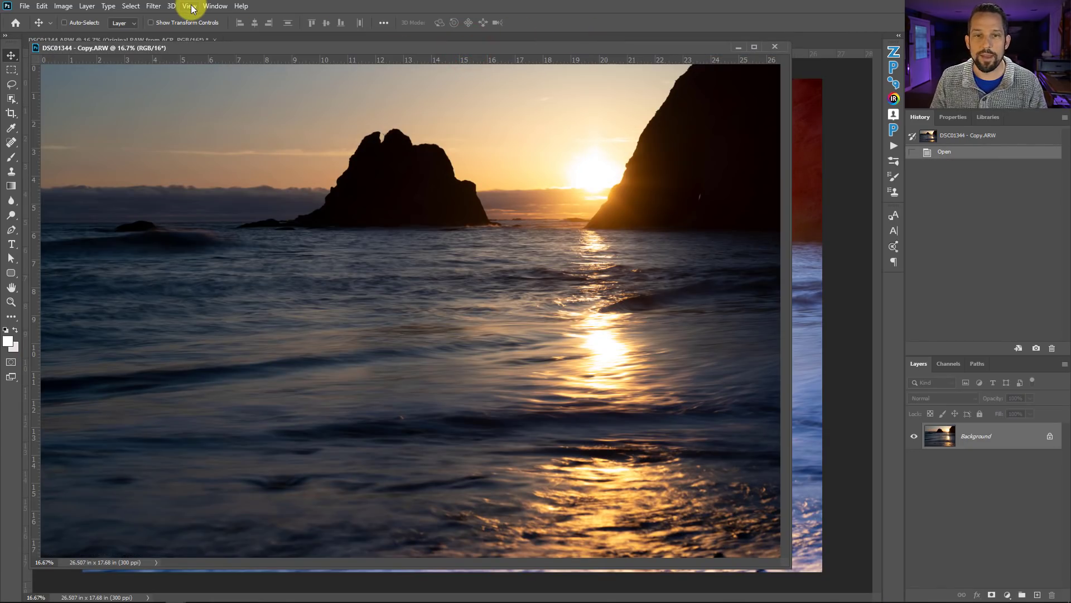
# - Apply the Camera Raw Filter with the TEST FOR ACR user preset to the copy's Background layer
pyautogui.click(151, 6)
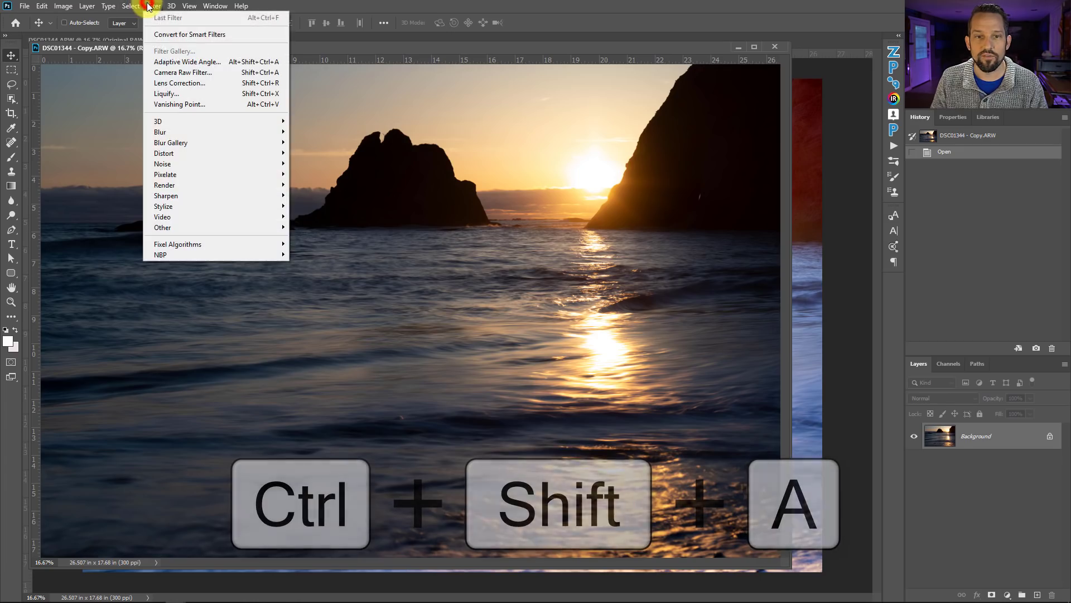
pyautogui.click(173, 73)
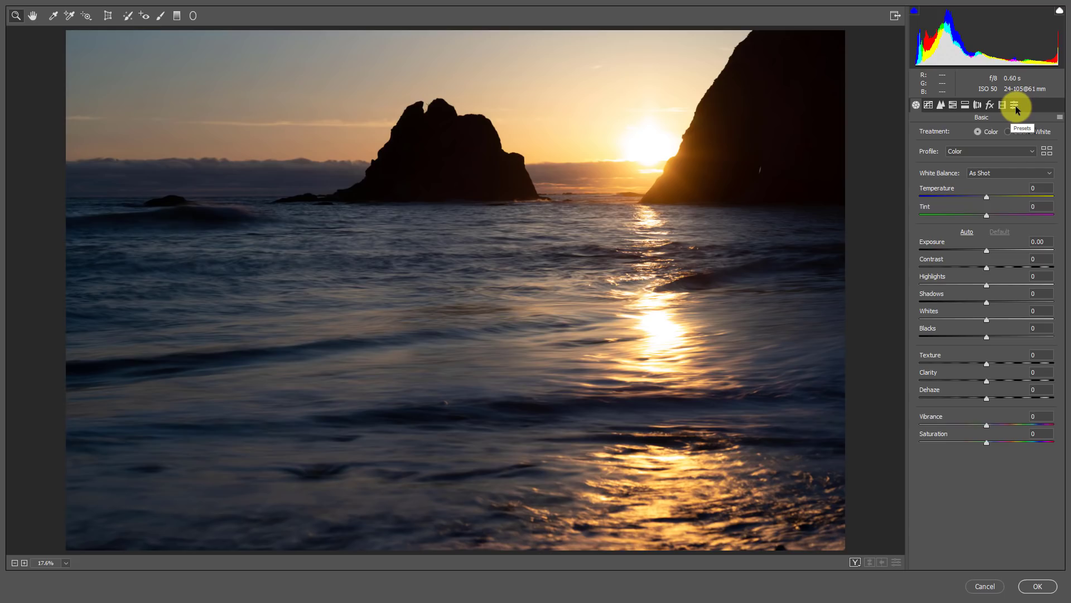
pyautogui.click(1016, 106)
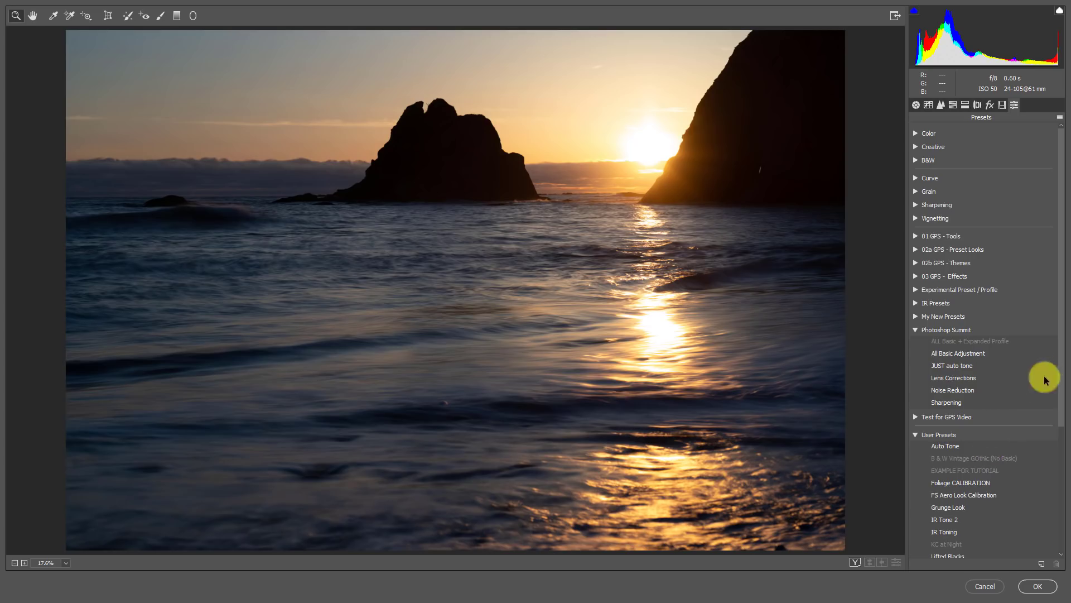
pyautogui.scroll(-5, 1060, 354)
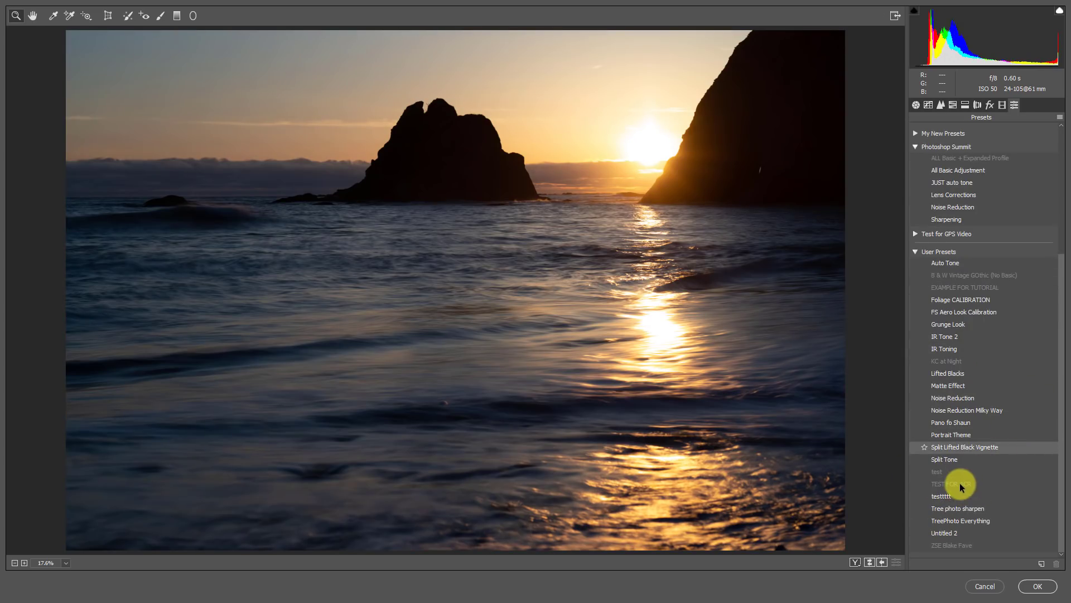
pyautogui.click(960, 484)
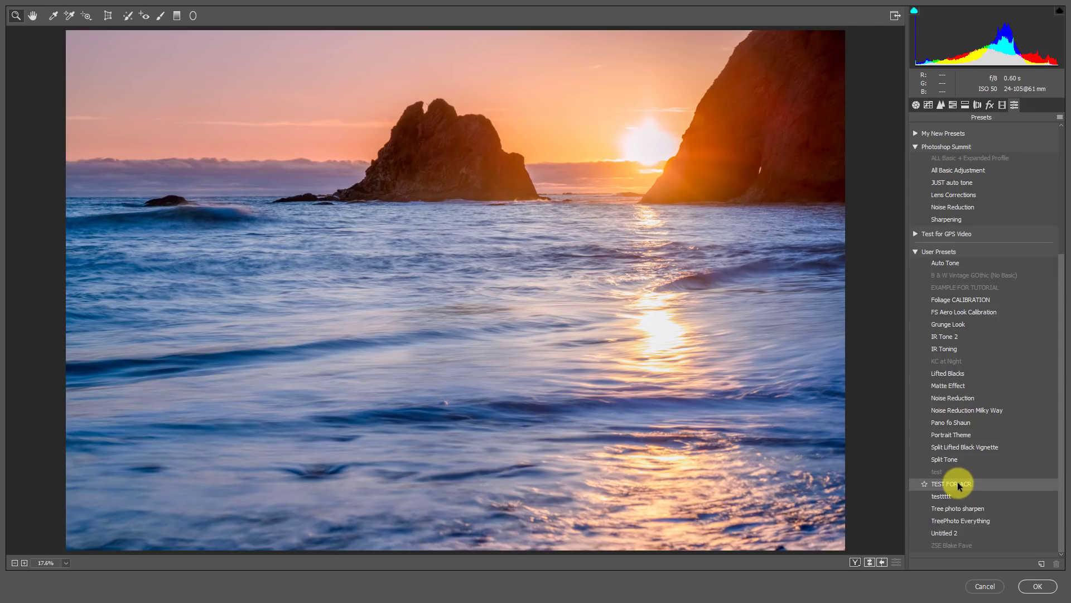
pyautogui.click(957, 482)
pyautogui.click(1033, 587)
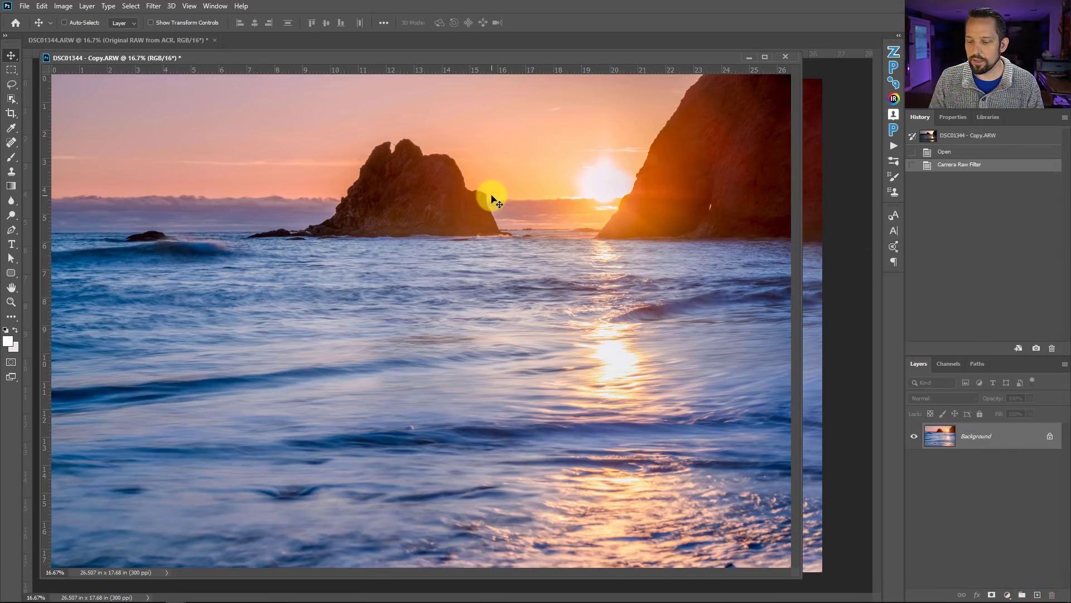
# - Copy the filtered image into the DSC01344.ARW document as a layer named ACR As Filter 16 bit, closing the copy without saving
pyautogui.moveTo(488, 196); pyautogui.dragTo(816, 207)
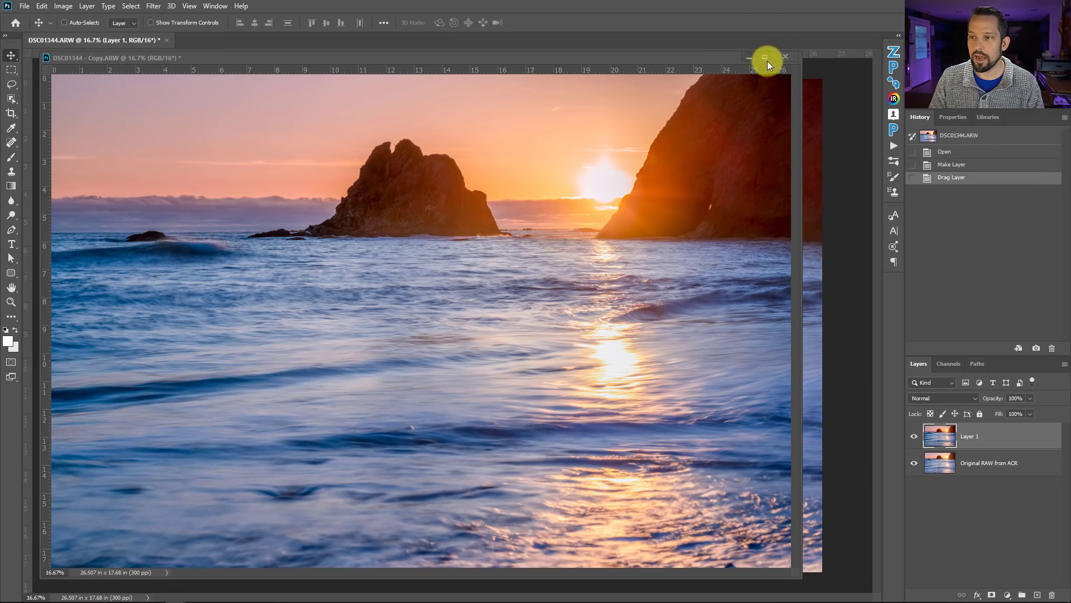
pyautogui.click(786, 56)
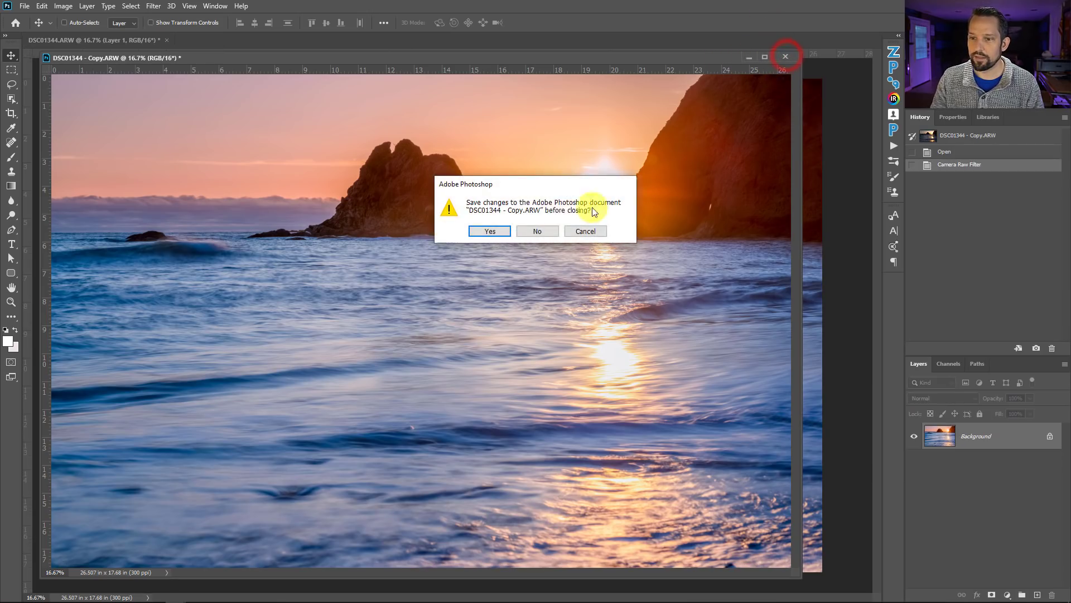
pyautogui.click(540, 232)
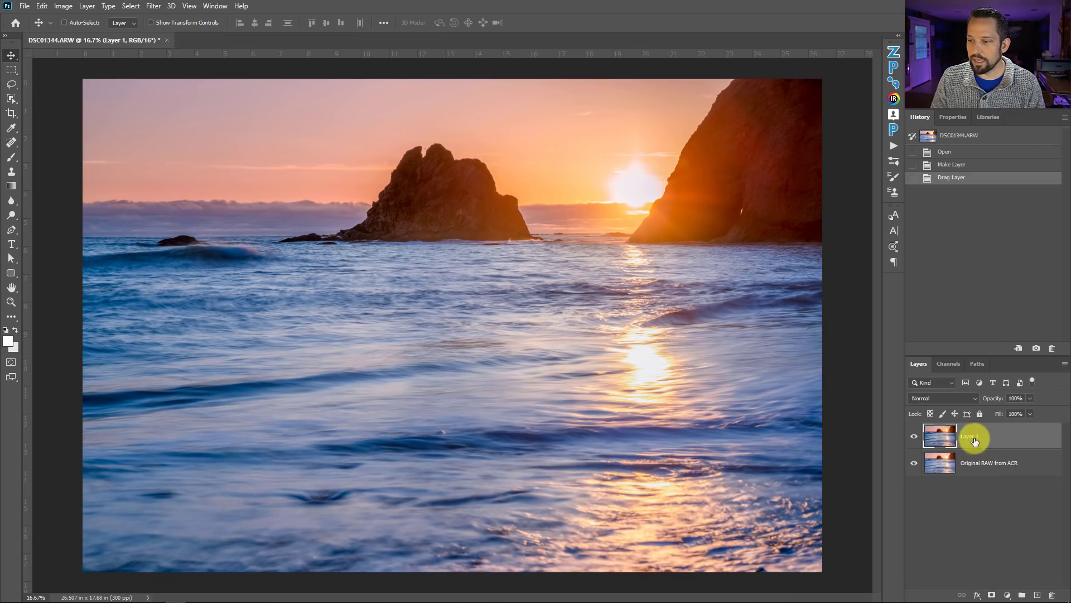
pyautogui.doubleClick(974, 437)
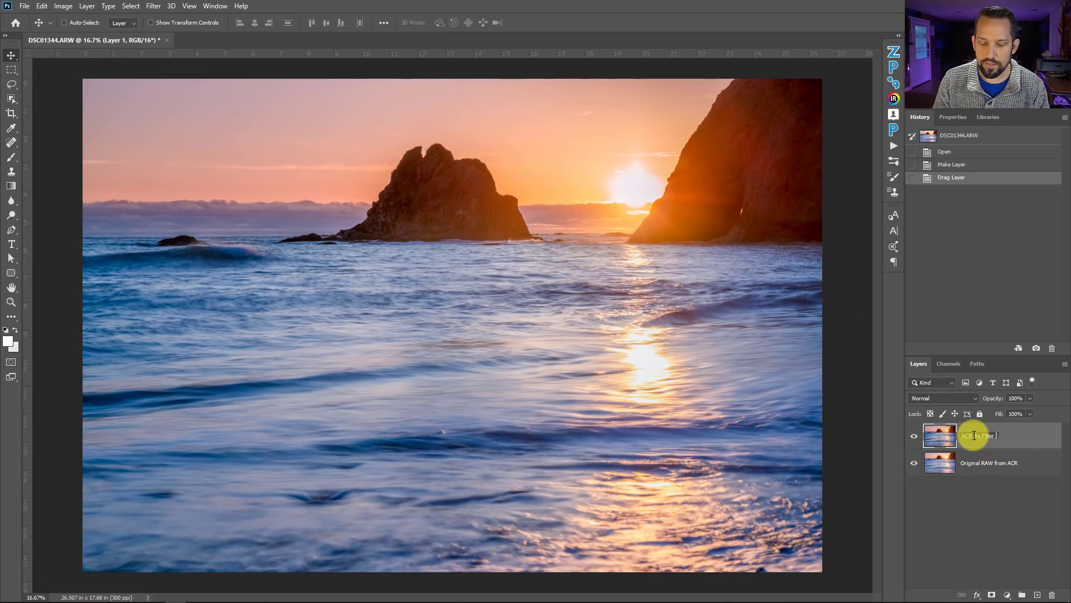
pyautogui.press('Return')
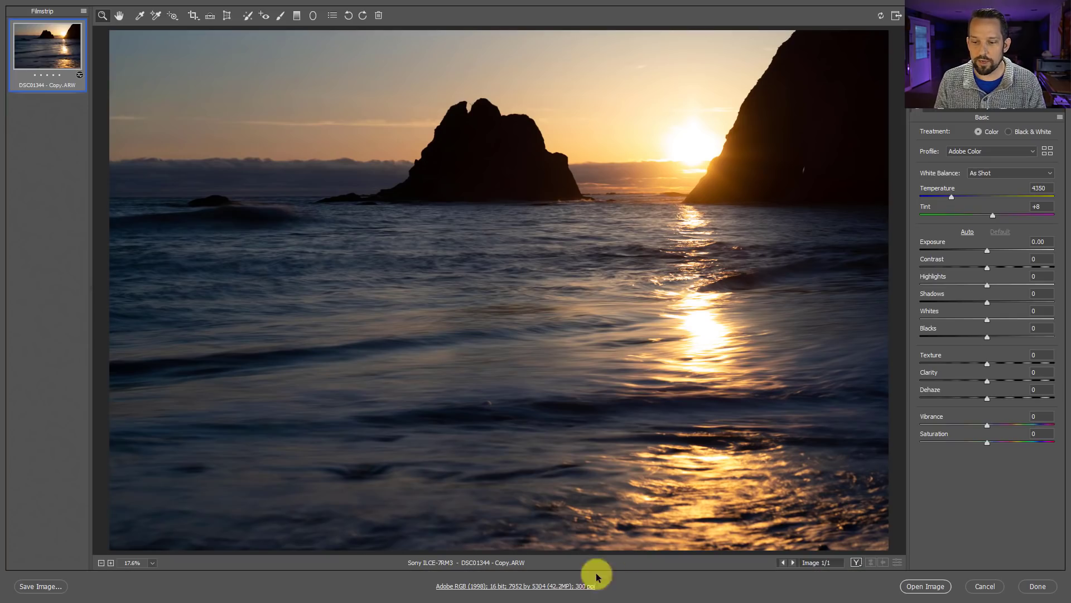
# - Set the workflow depth of DSC01344 - Copy.ARW to 8 Bits/Channel in Camera Raw and open the image in Photoshop
pyautogui.click(564, 589)
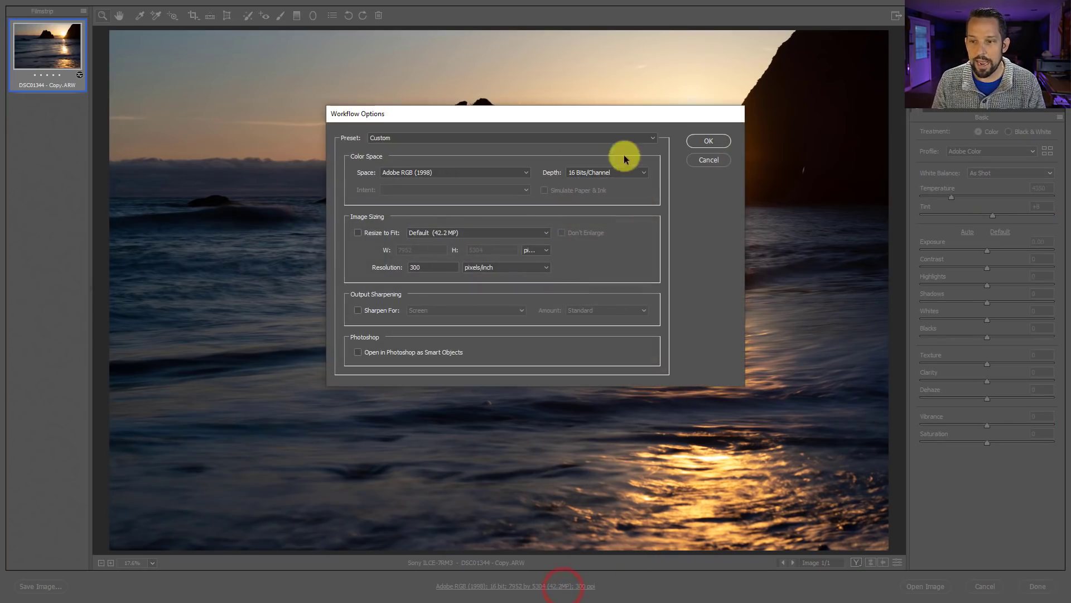
pyautogui.click(645, 175)
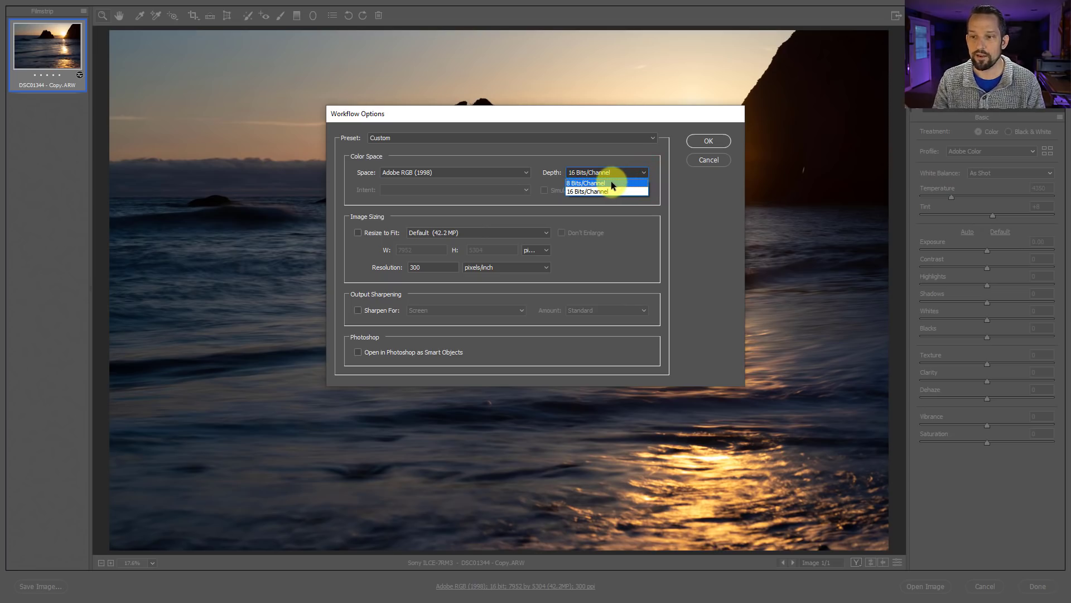
pyautogui.click(611, 182)
pyautogui.click(707, 140)
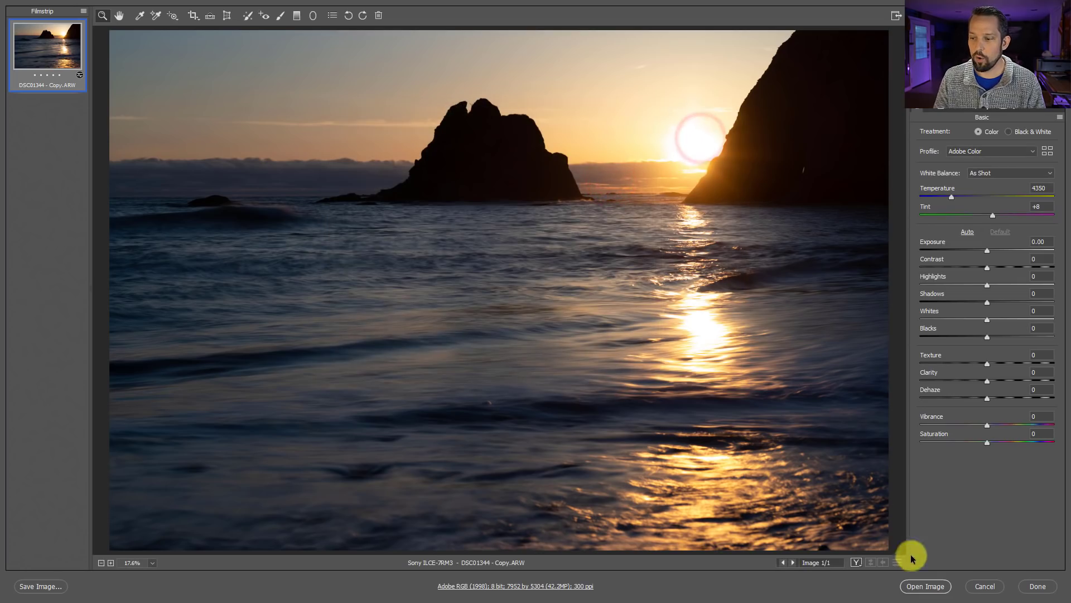
pyautogui.click(926, 586)
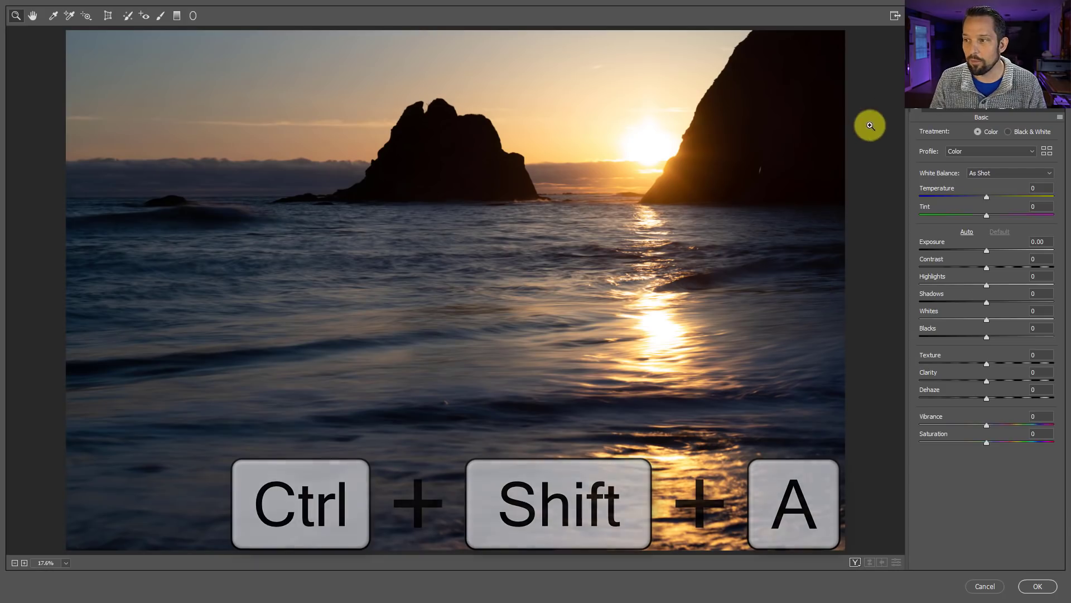
# - Apply the TEST FOR ACR user preset to the 8-bit copy through the Camera Raw Filter
pyautogui.click(1008, 110)
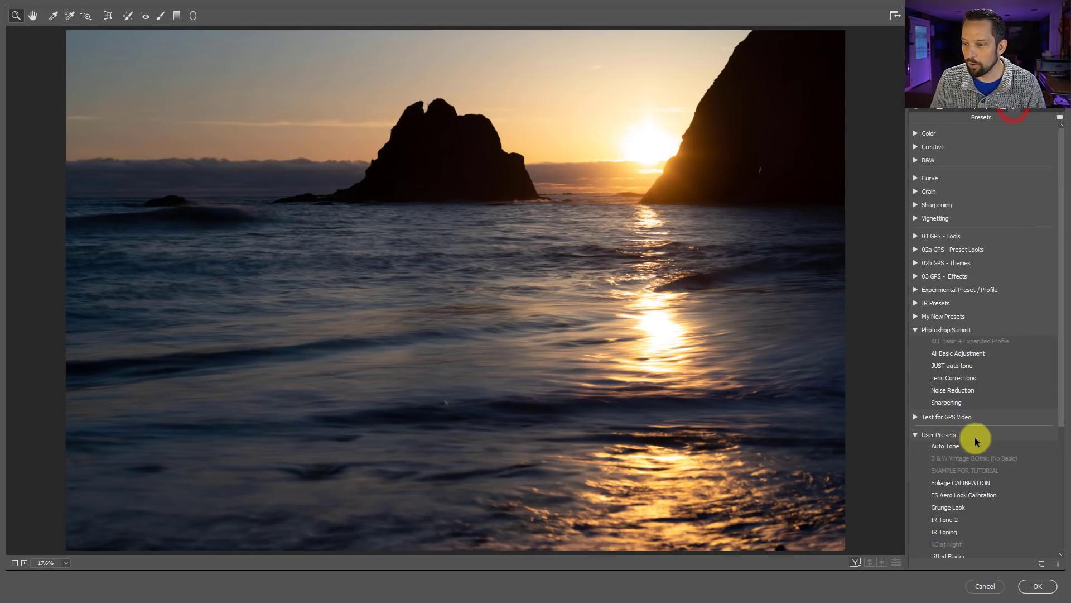
pyautogui.moveTo(1063, 383); pyautogui.dragTo(1057, 473)
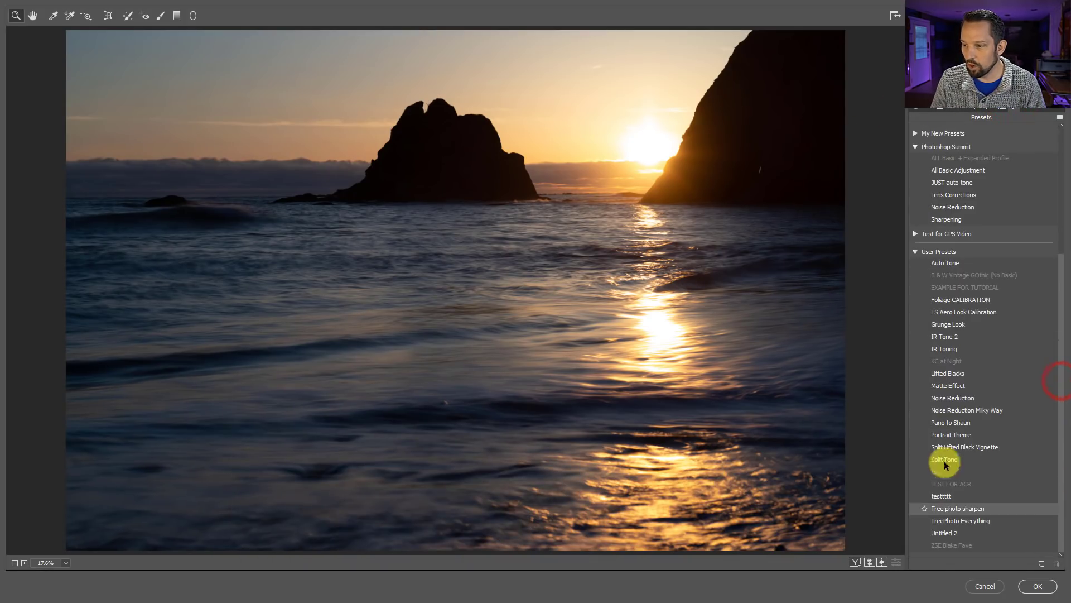
pyautogui.click(950, 484)
pyautogui.click(1032, 585)
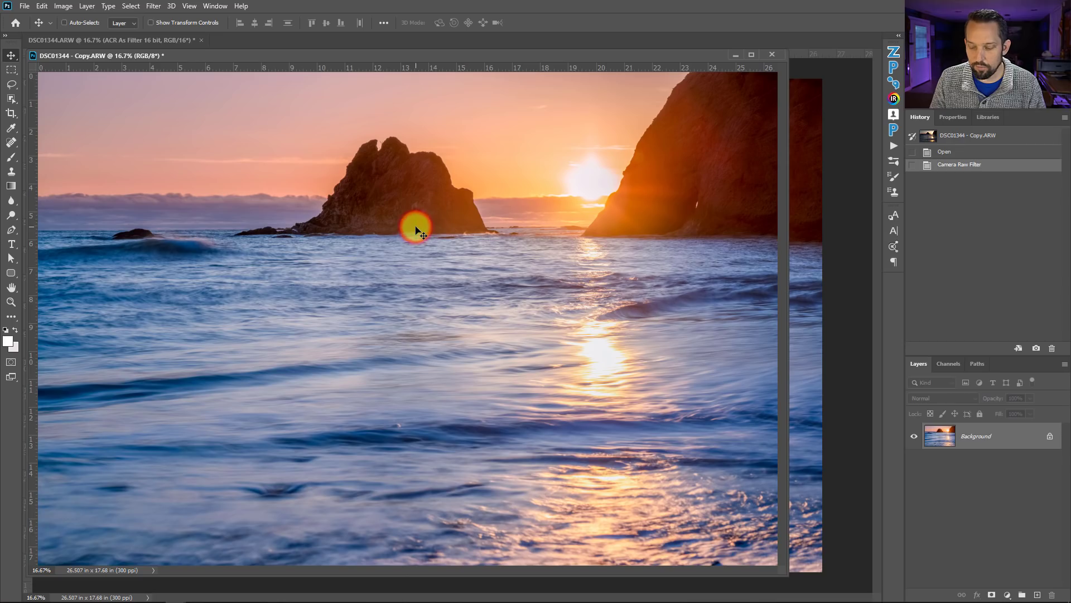
# - Copy the filtered 8-bit image into DSC01344.ARW as a layer named ACR as Filter 8 bit and minimize the copy's window
pyautogui.moveTo(416, 230); pyautogui.dragTo(801, 225)
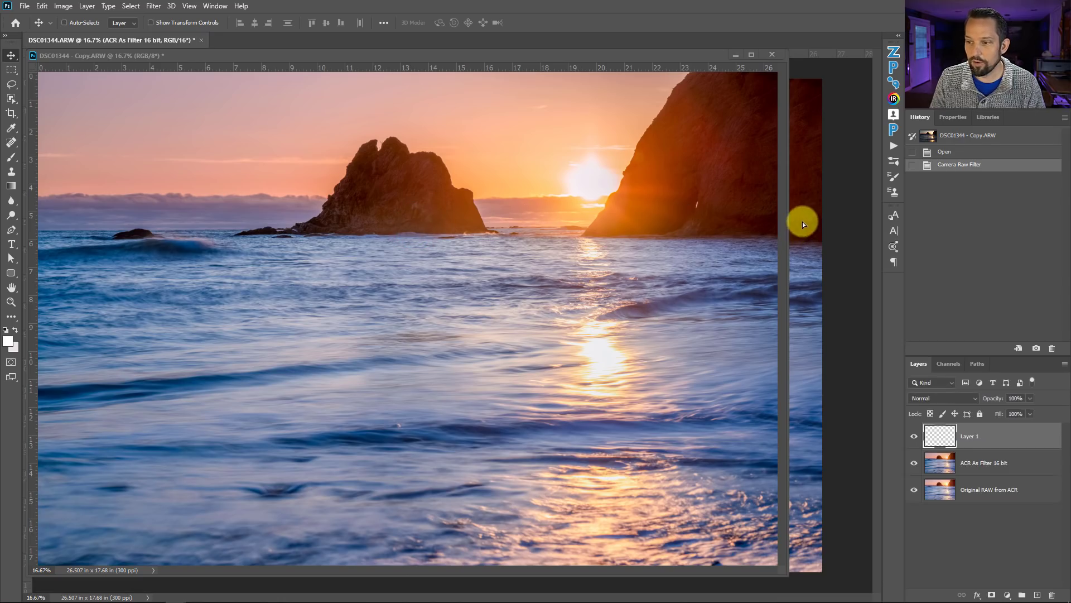
pyautogui.click(739, 54)
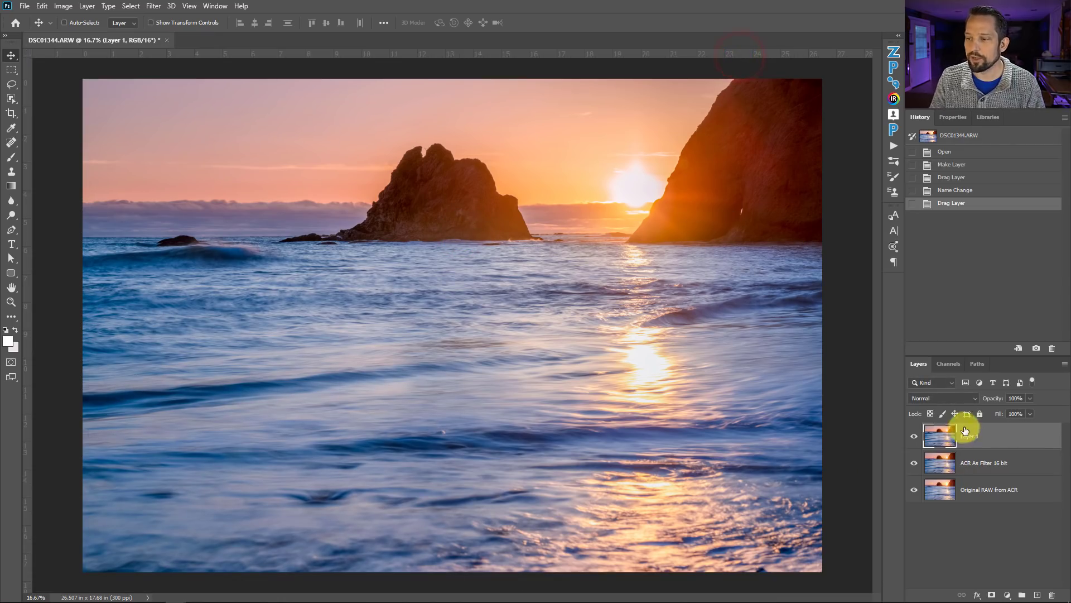
pyautogui.doubleClick(965, 439)
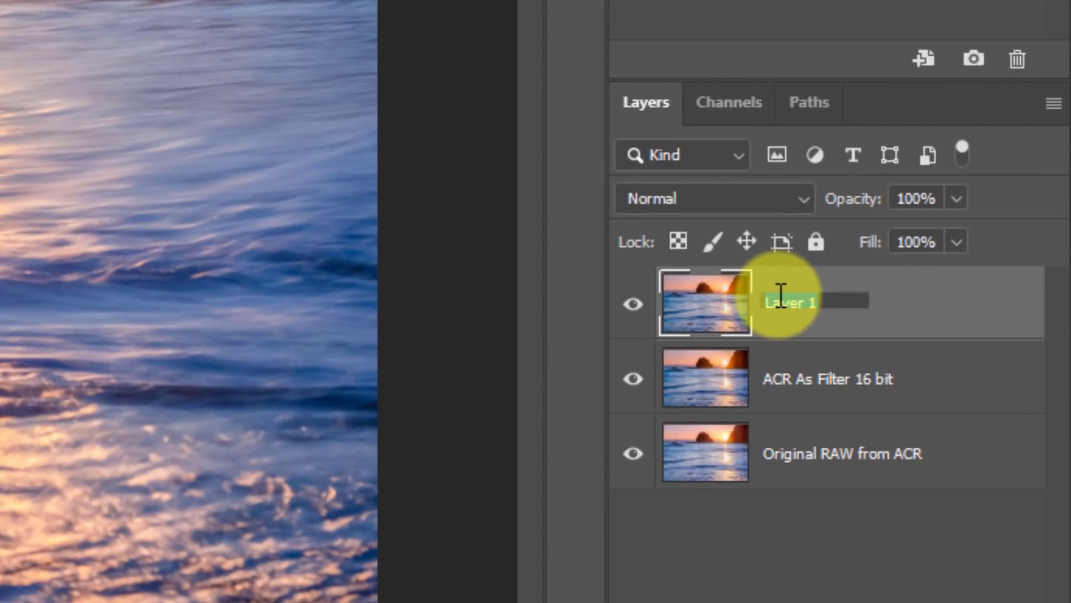
pyautogui.write('ACR as Filt')
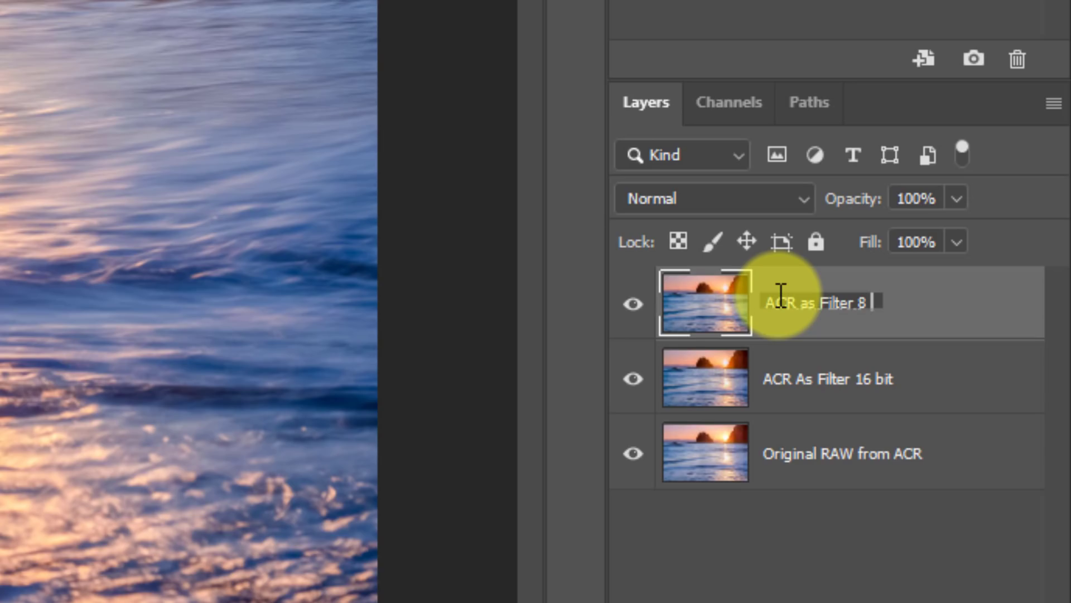
pyautogui.press('Return')
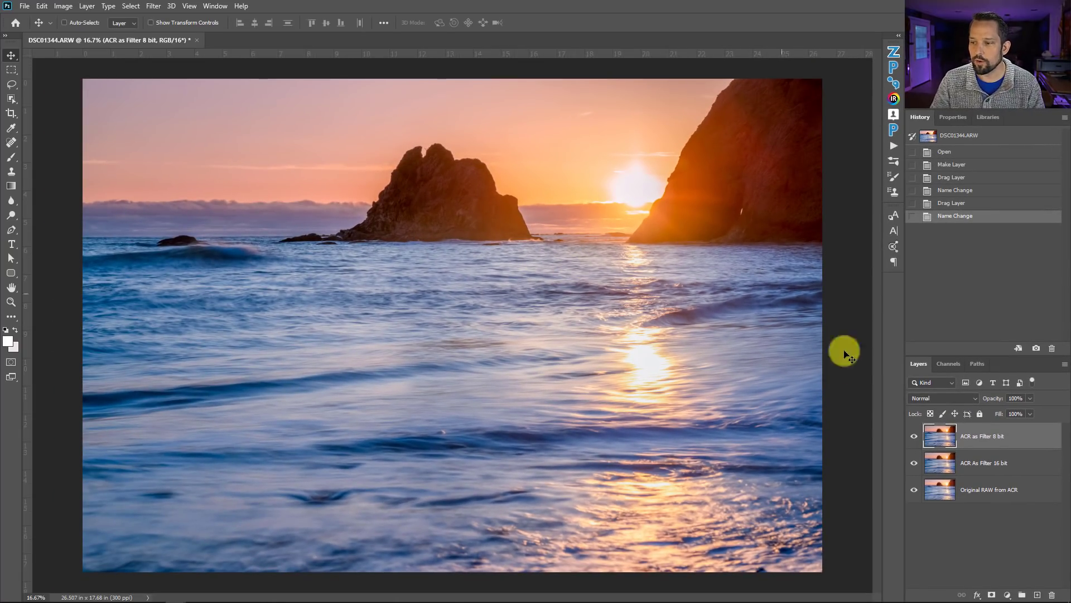
# - Hide both filter layers and compare ACR As Filter 16 bit against Original RAW from ACR at the sea stack's peak
pyautogui.click(916, 440)
pyautogui.click(913, 463)
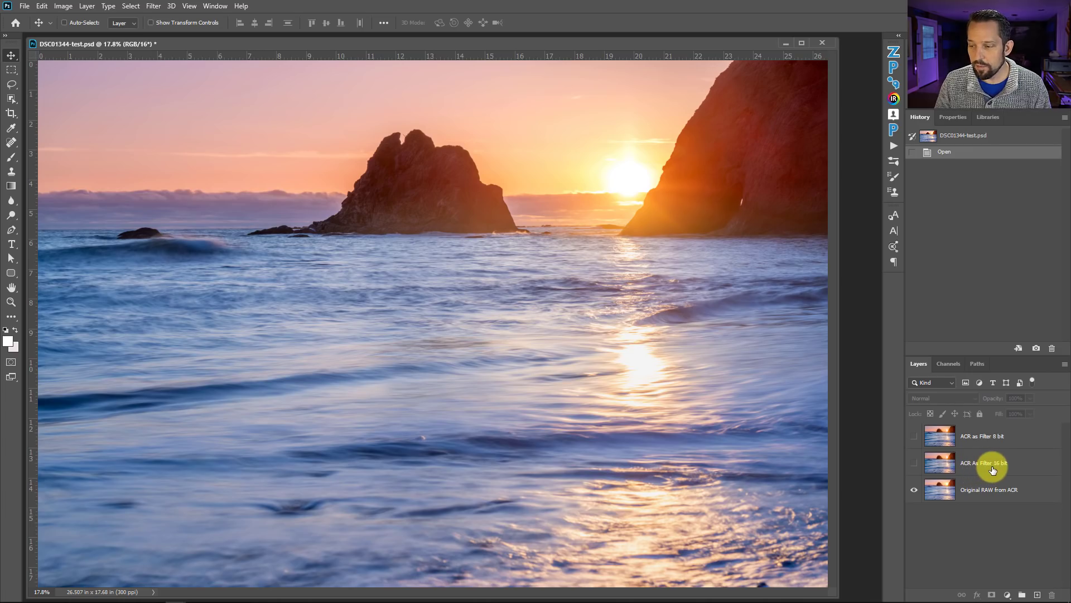
pyautogui.hotkey('ctrl', 'space')
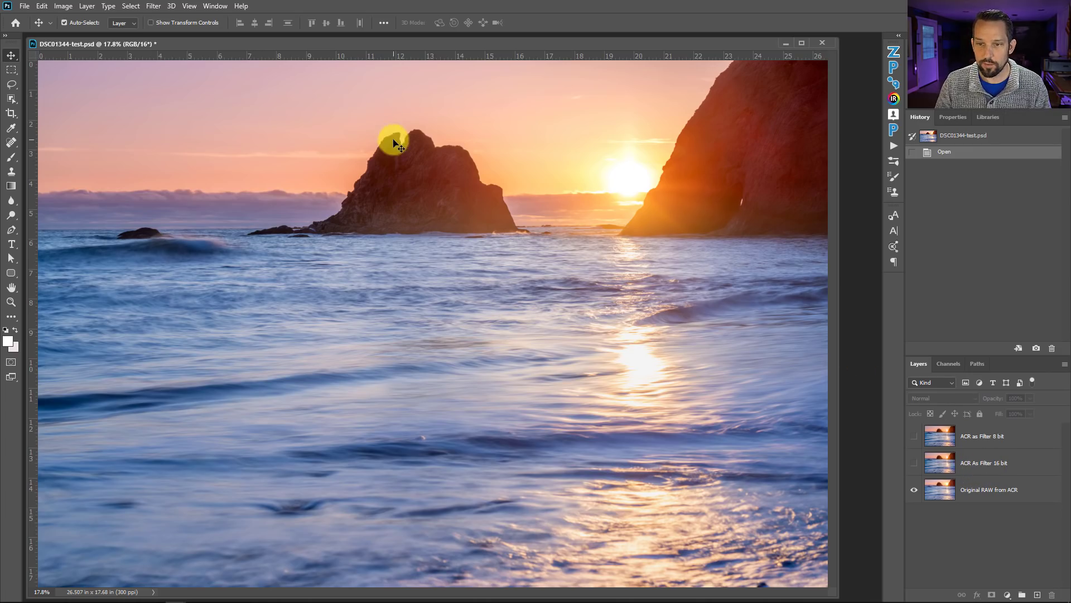
pyautogui.moveTo(415, 130); pyautogui.dragTo(519, 184)
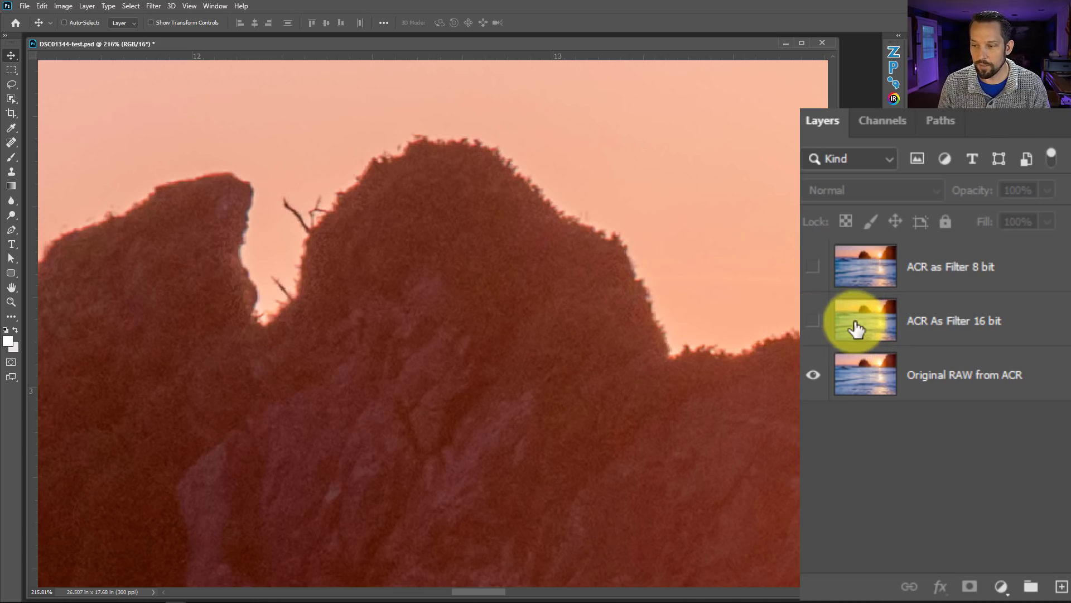
pyautogui.click(815, 326)
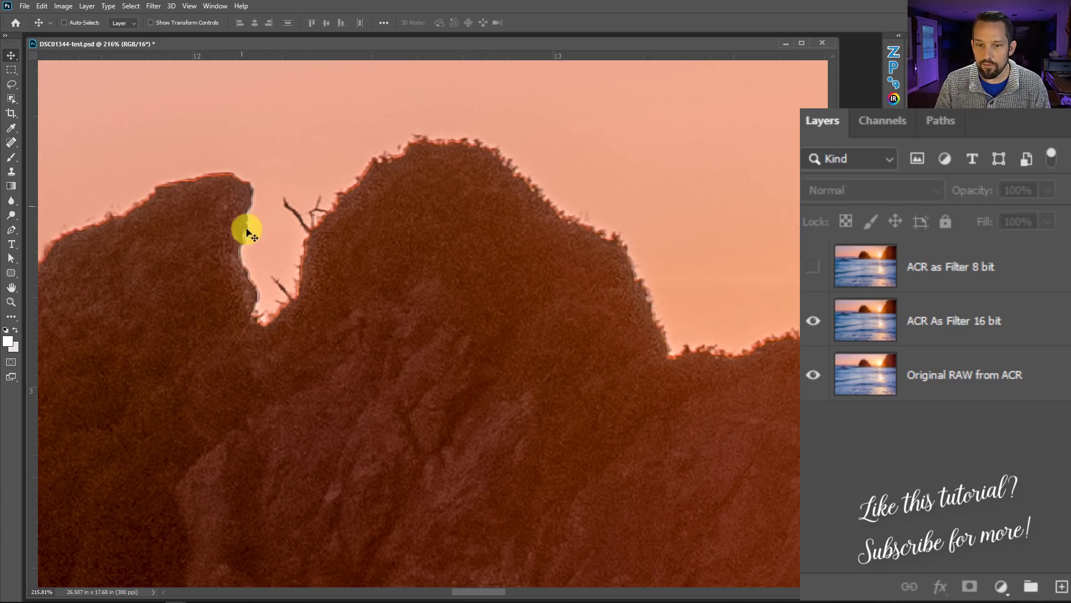
pyautogui.click(818, 320)
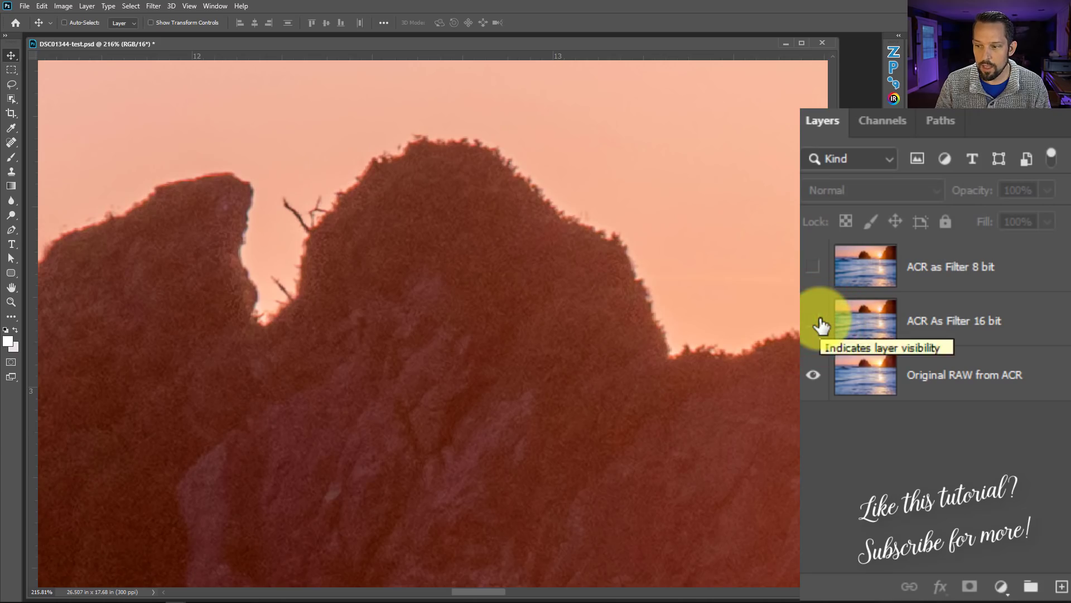
pyautogui.click(816, 320)
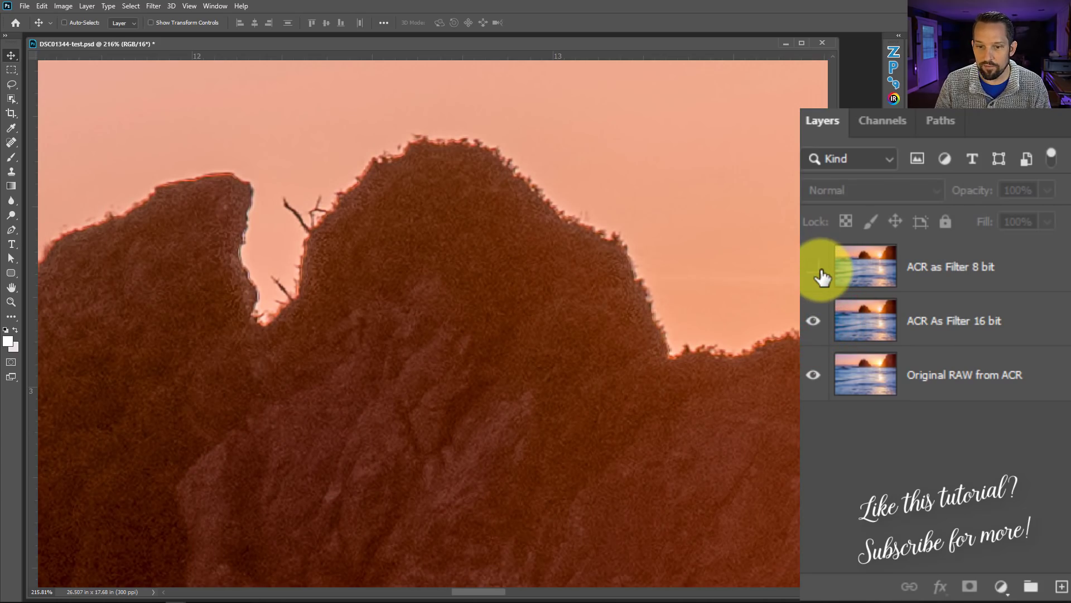
# - Compare the ACR as Filter 8 bit layer with the 16 bit layer at pixel level on the rock
pyautogui.click(816, 269)
pyautogui.click(815, 269)
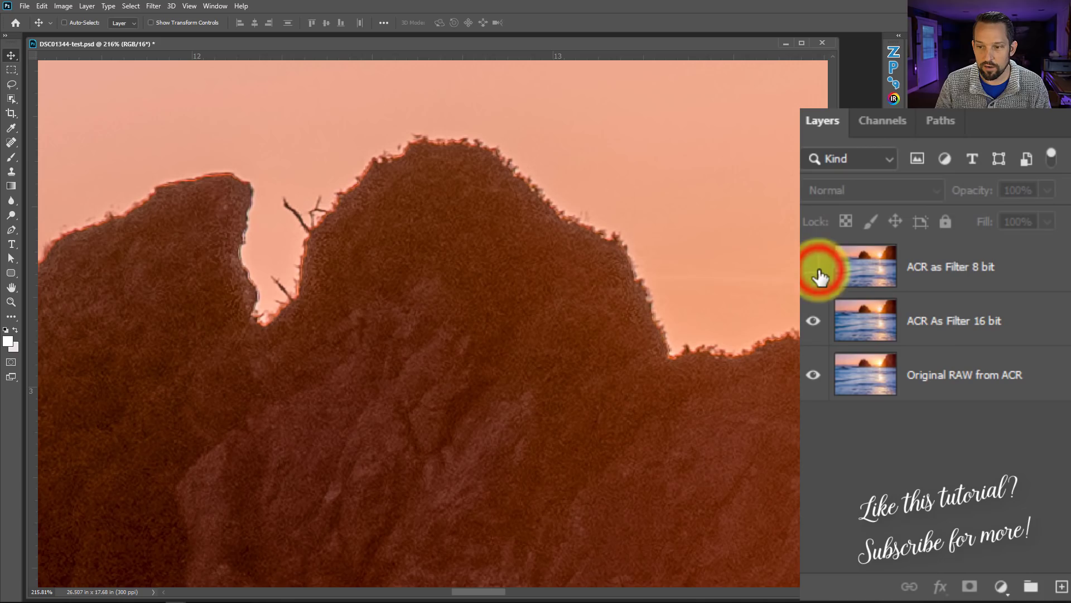
pyautogui.moveTo(444, 215); pyautogui.dragTo(519, 231)
pyautogui.click(816, 271)
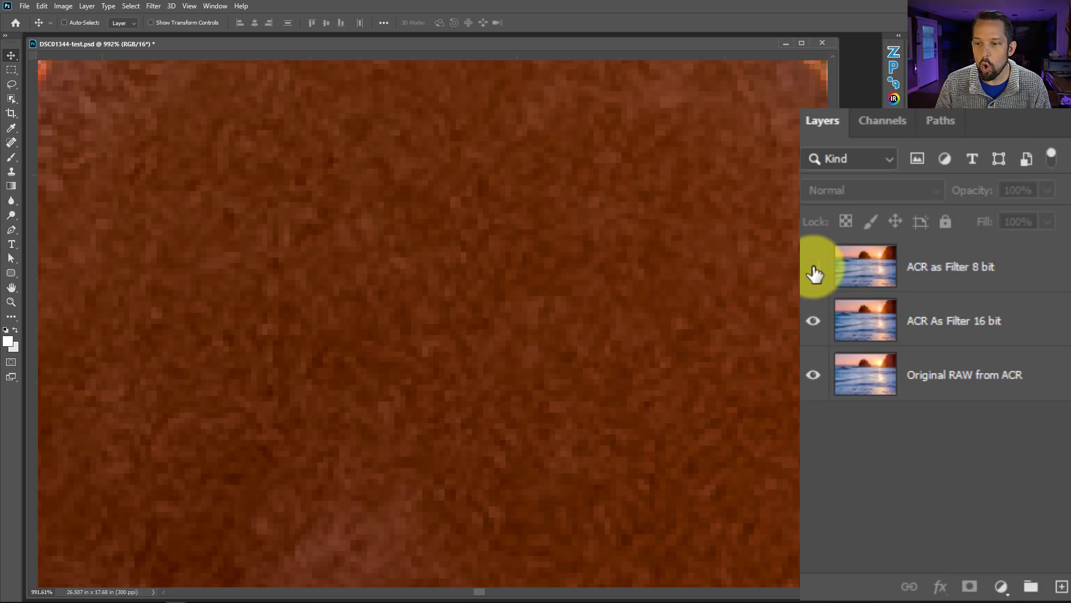
pyautogui.click(813, 271)
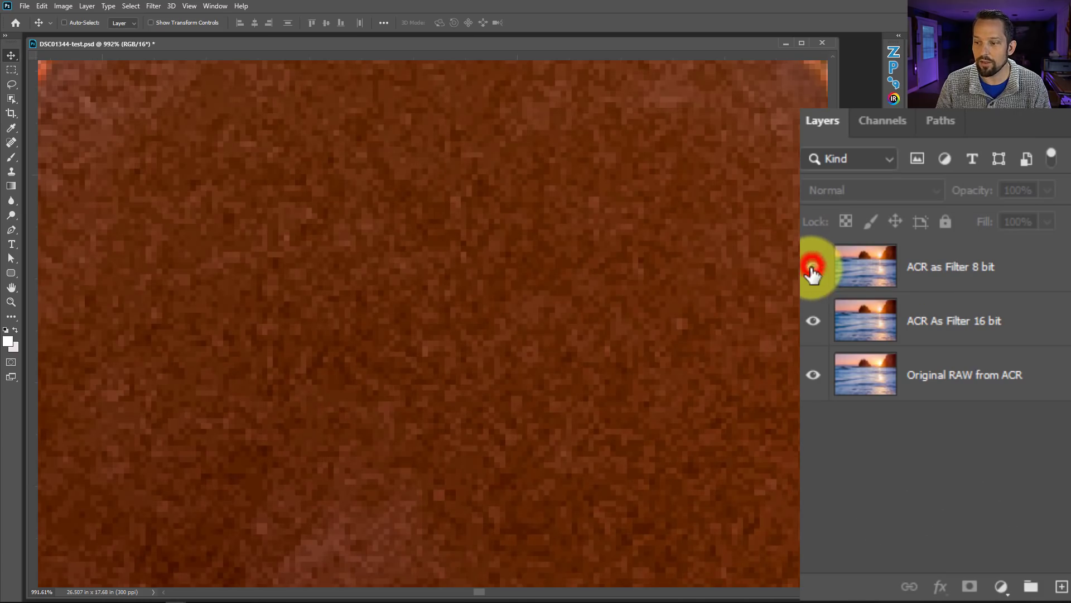
# - Hide the ACR As Filter 16 bit layer and compare the 8 bit layer directly with Original RAW from ACR
pyautogui.click(815, 321)
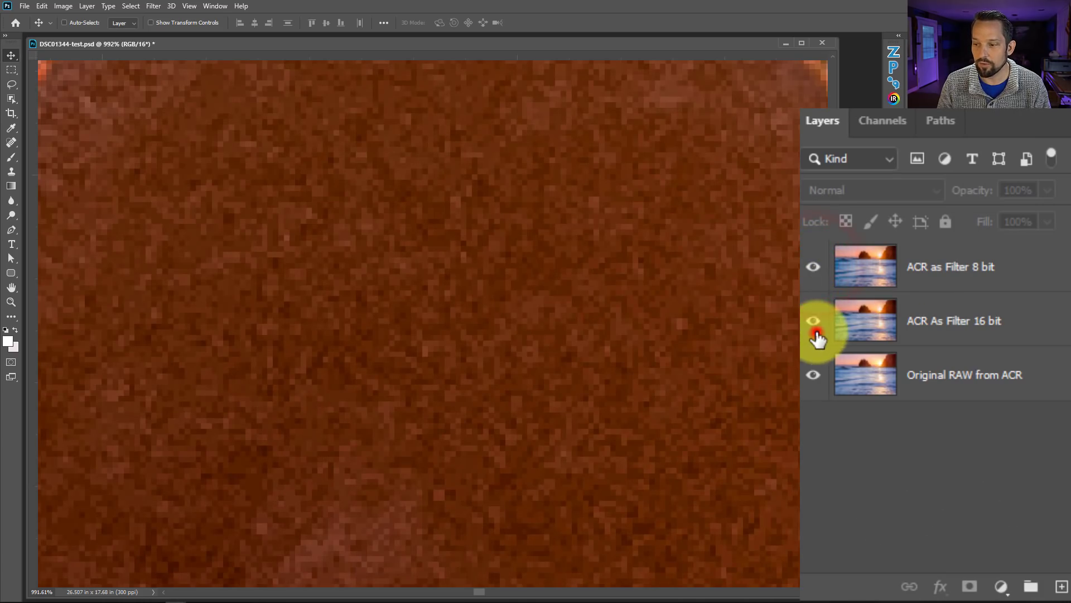
pyautogui.click(814, 269)
pyautogui.click(815, 269)
pyautogui.click(814, 269)
pyautogui.click(815, 269)
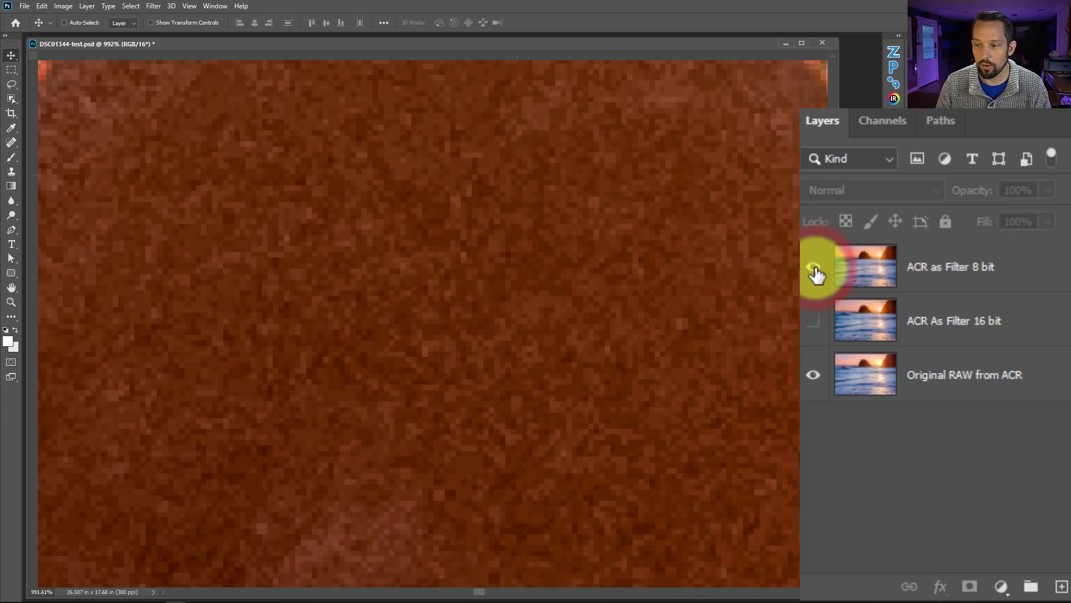
# - Hide the 8 bit layer and sample the sun's center in Original RAW from ACR as the foreground color
pyautogui.click(814, 270)
pyautogui.keyDown('ctrl'); pyautogui.rightClick(454, 259); pyautogui.keyUp('ctrl')
pyautogui.click(466, 265)
pyautogui.moveTo(629, 167); pyautogui.dragTo(569, 306)
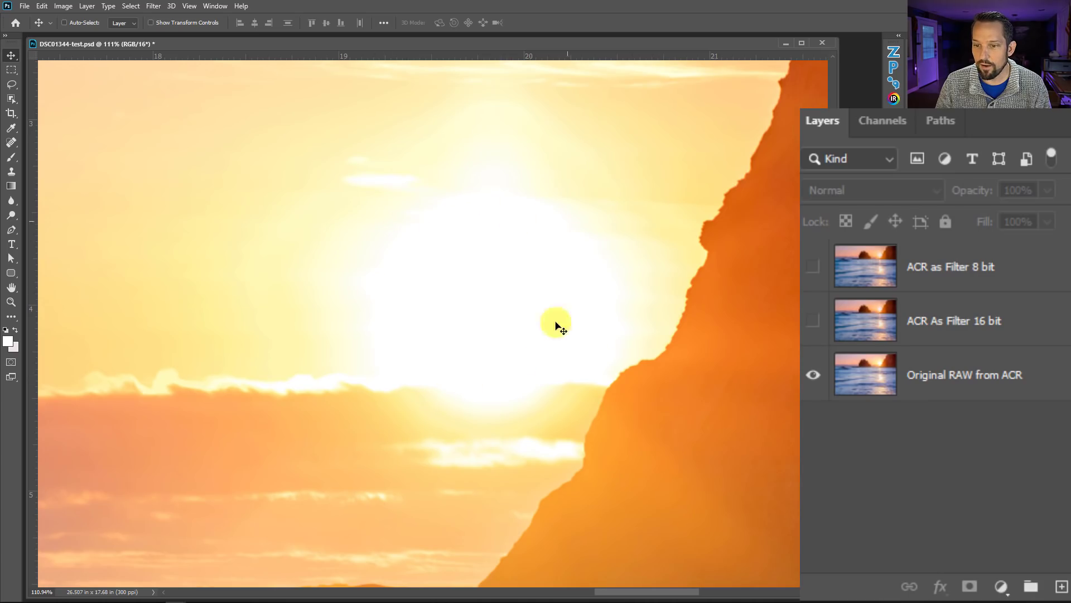
pyautogui.click(9, 341)
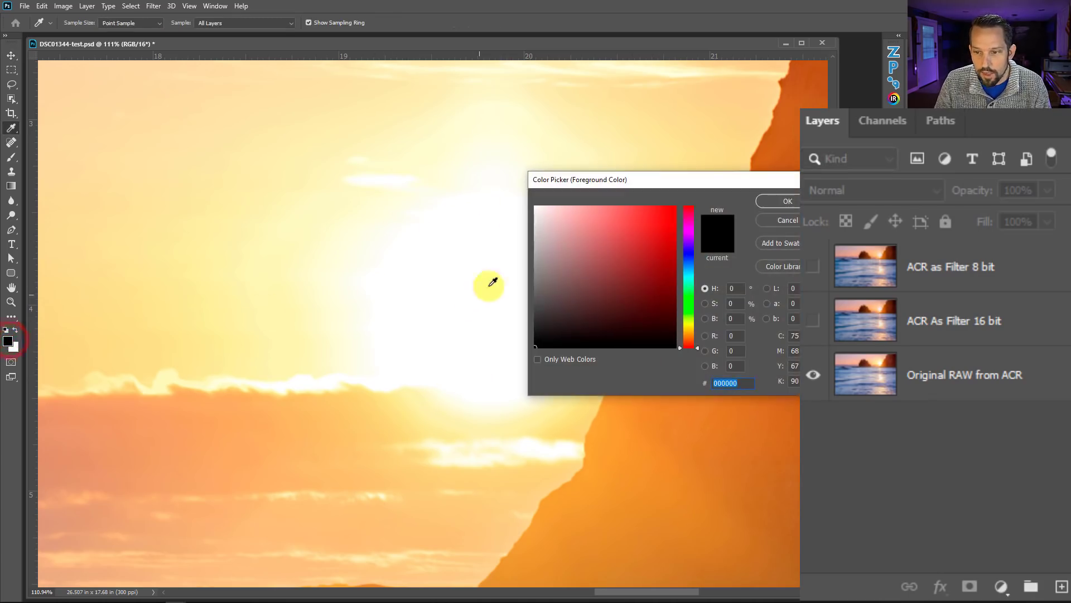
pyautogui.click(507, 266)
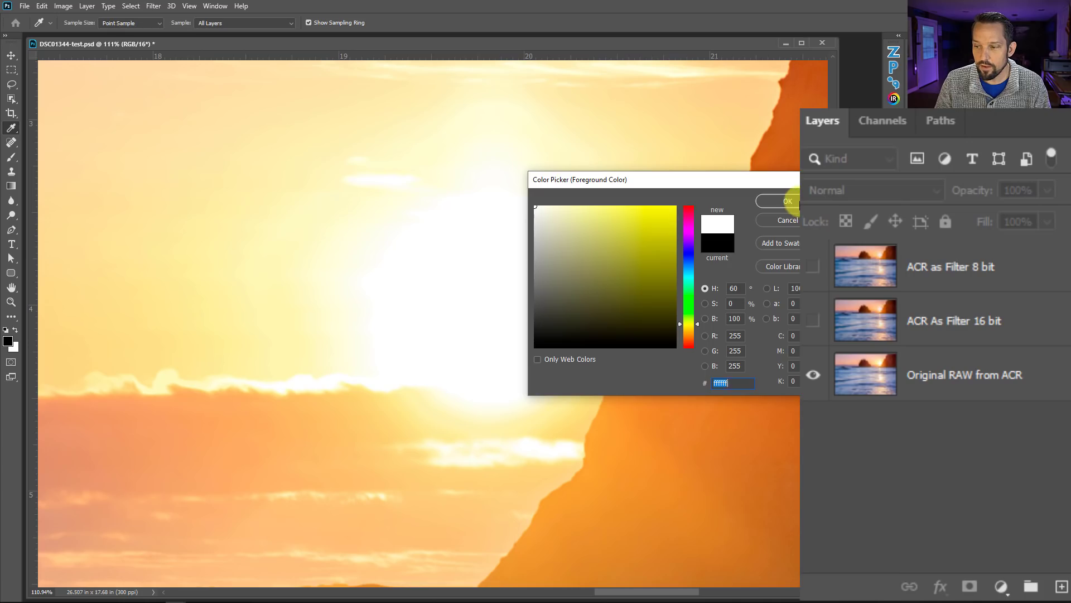
pyautogui.click(787, 201)
# - Show the ACR As Filter 16 bit layer and sample its sun center as the background color
pyautogui.click(810, 318)
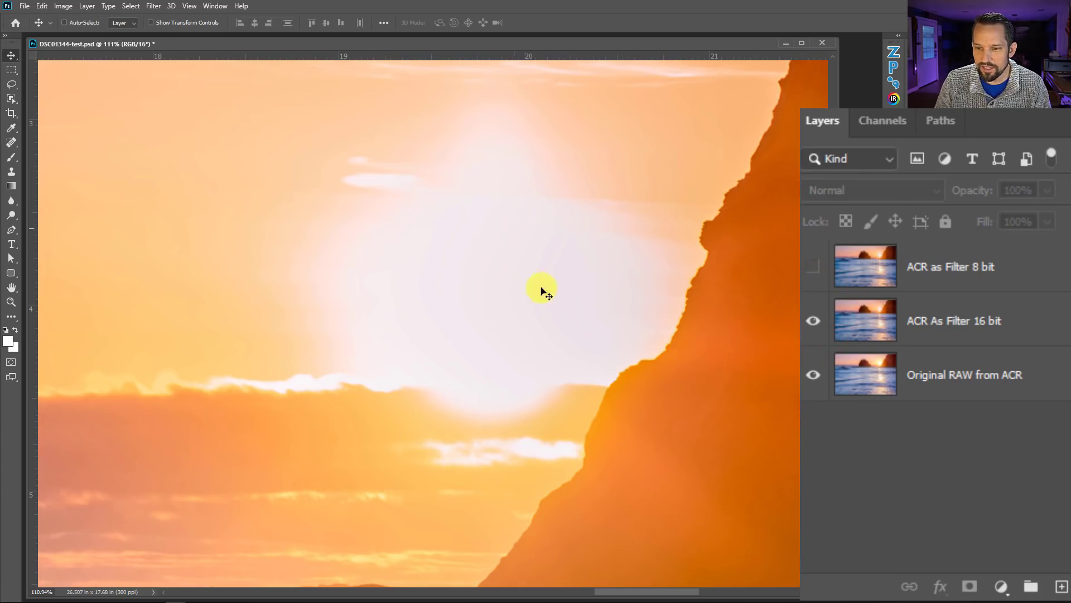
pyautogui.click(16, 349)
pyautogui.click(496, 285)
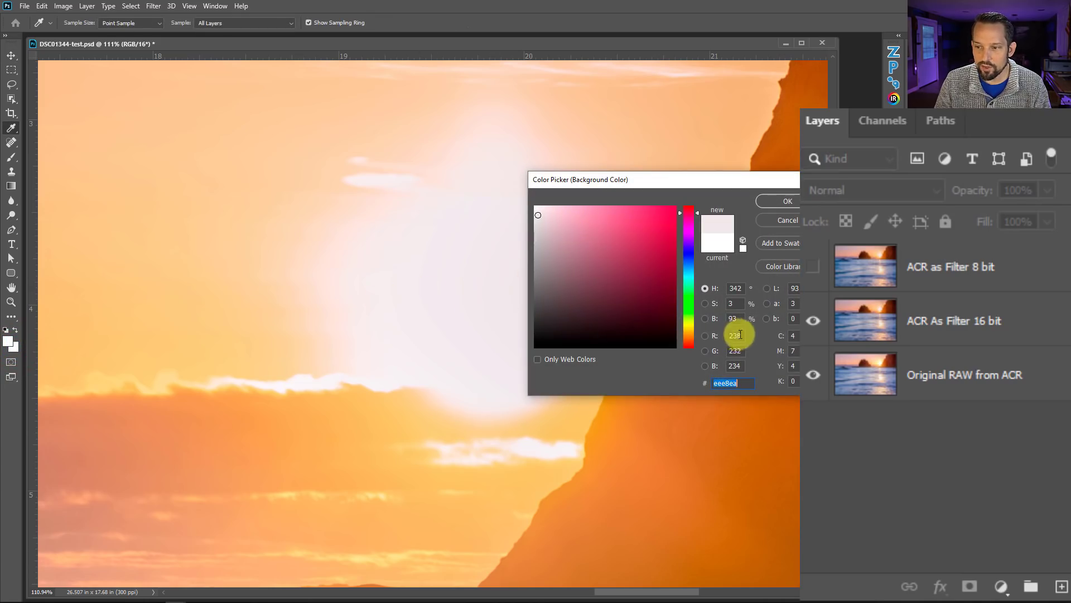
pyautogui.click(785, 200)
# - Show the ACR as Filter 8 bit layer and compare it with the 16 bit layer at pixel level in the sun's glow
pyautogui.click(813, 268)
pyautogui.hotkey('ctrl', 'space')
pyautogui.moveTo(614, 273); pyautogui.dragTo(709, 305)
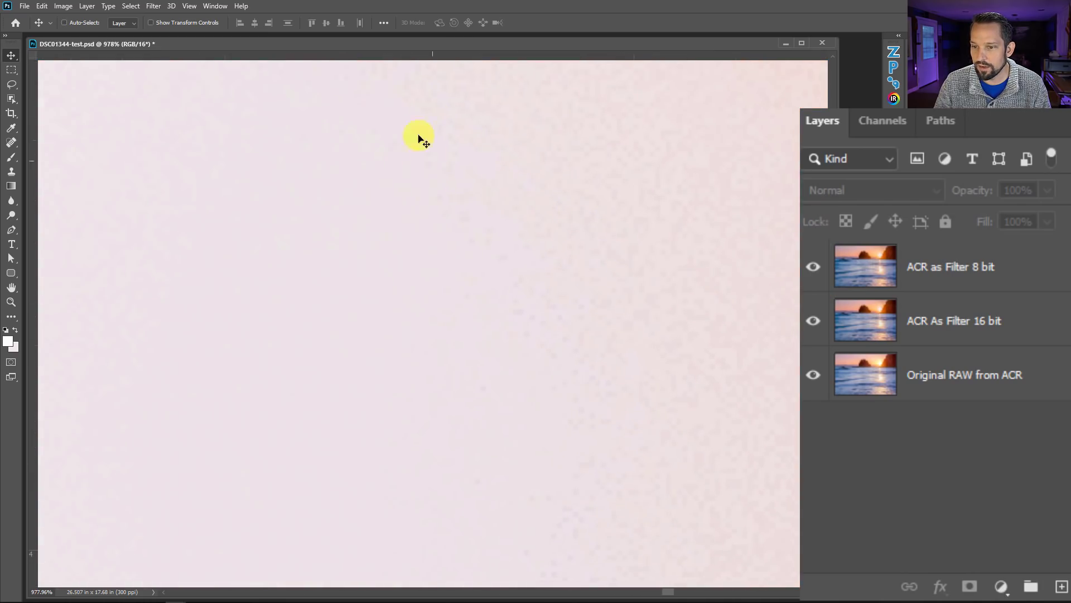
pyautogui.click(815, 267)
pyautogui.click(816, 265)
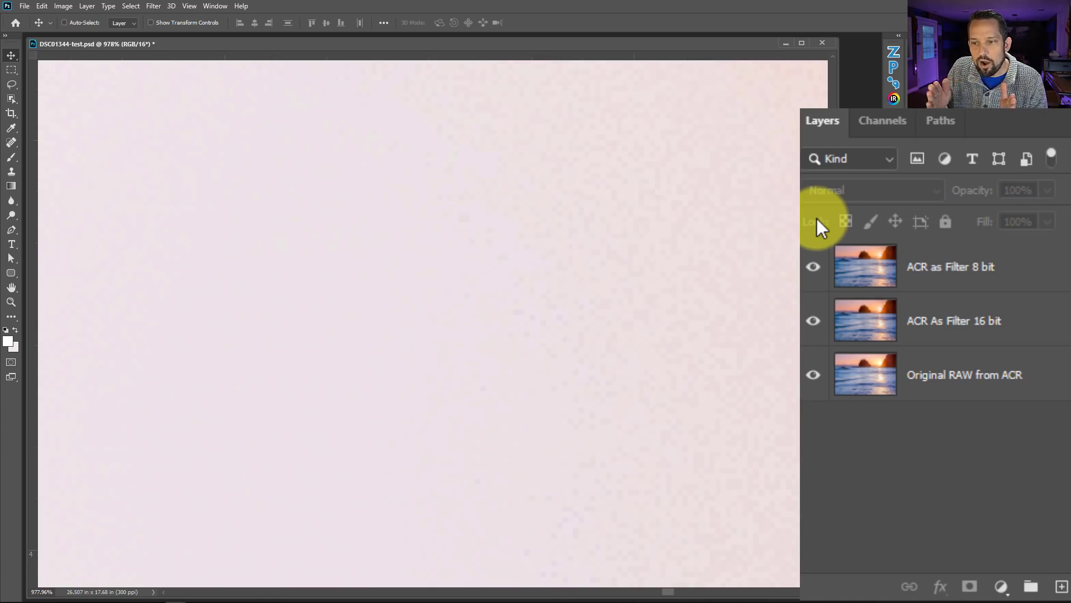
# - Hide both Camera Raw Filter layers and inspect Original RAW from ACR in the sun's glow, ending with the whole photo in view
pyautogui.click(813, 272)
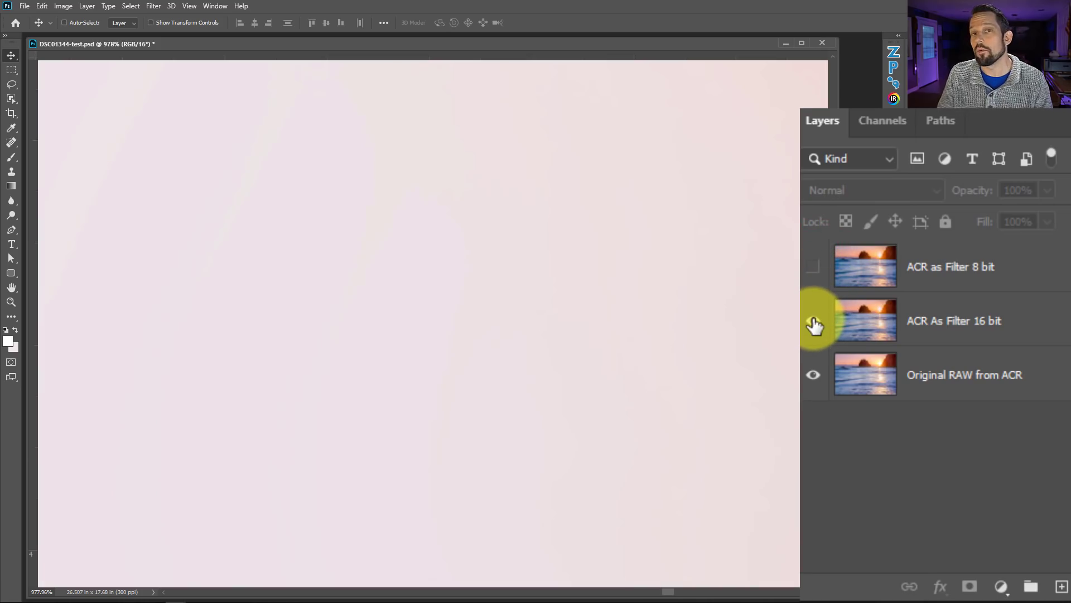
pyautogui.click(813, 322)
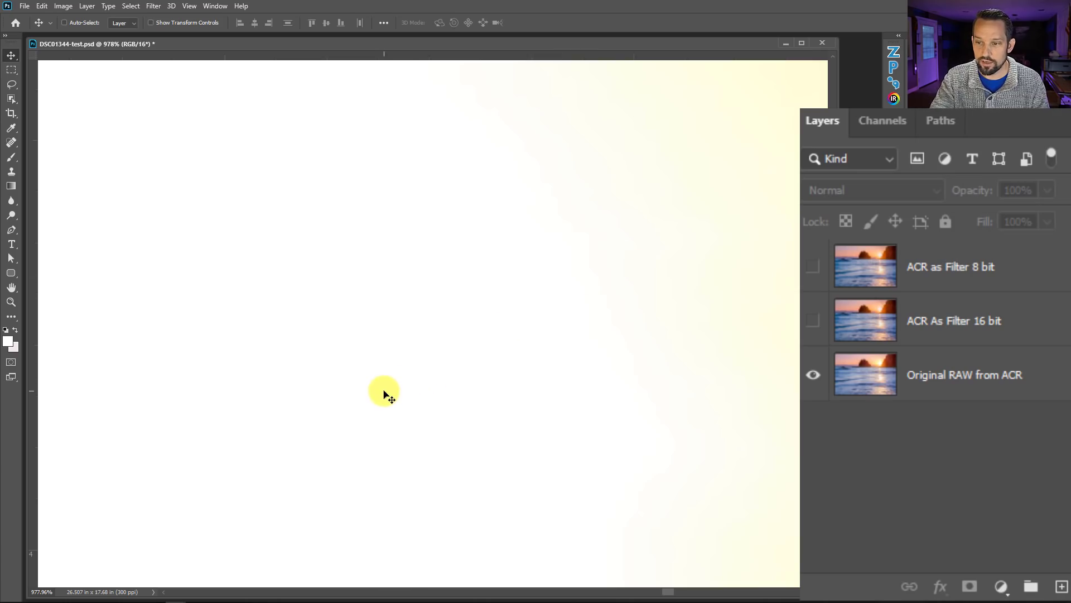
pyautogui.press('ctrl')
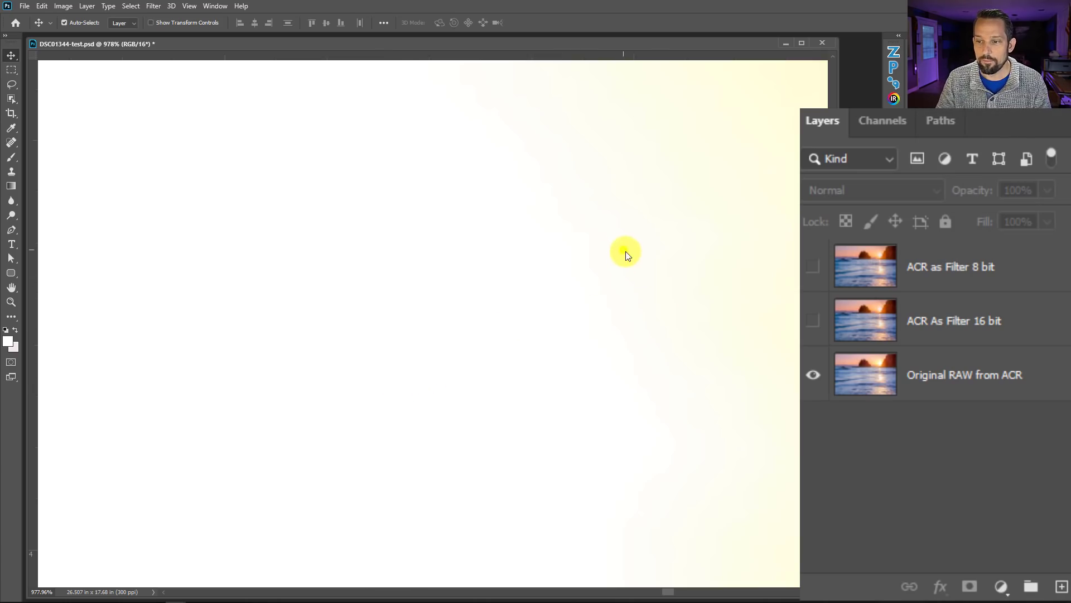
pyautogui.hotkey('ctrl', '0')
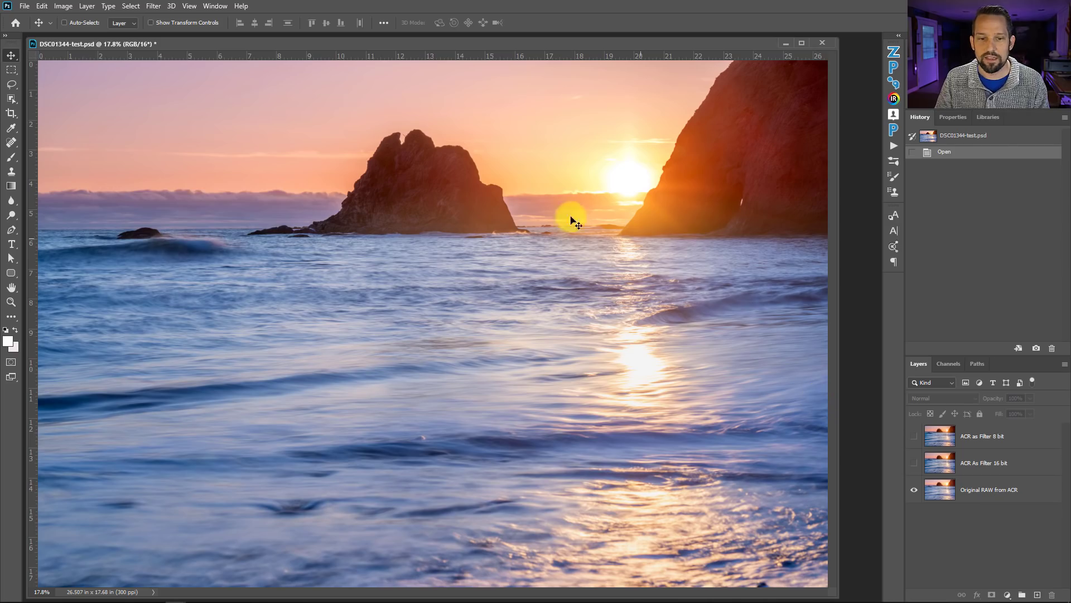
# - Compare Original RAW from ACR with the 16 bit and 8 bit filter layers at the small rock by showing both
pyautogui.moveTo(137, 231)
pyautogui.mouseDown()
pyautogui.moveTo(209, 251)
pyautogui.moveTo(222, 232)
pyautogui.moveTo(284, 284)
pyautogui.moveTo(367, 213)
pyautogui.mouseUp()
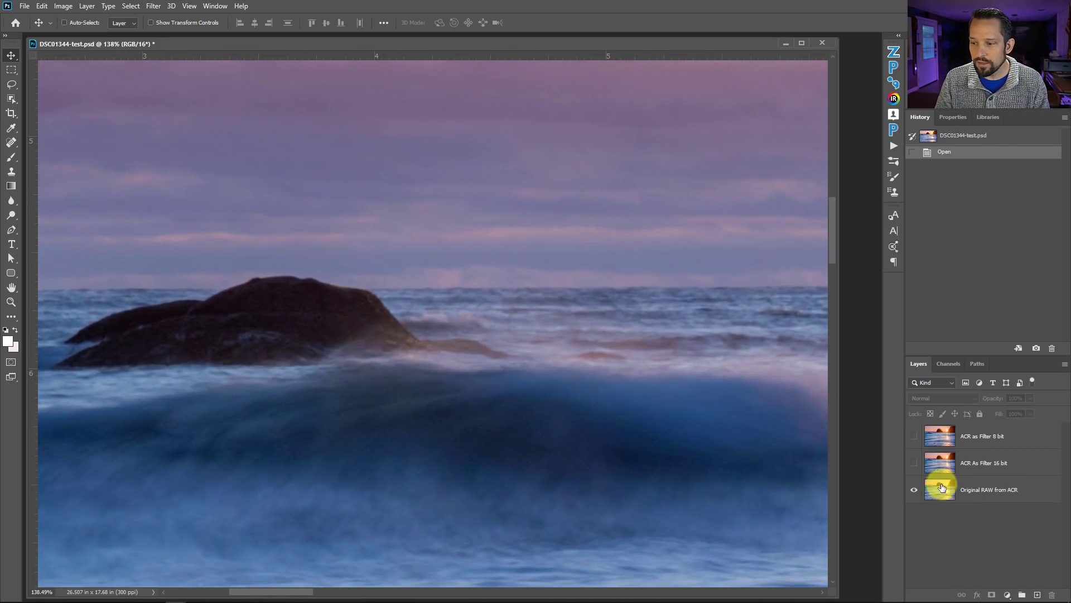
pyautogui.click(914, 464)
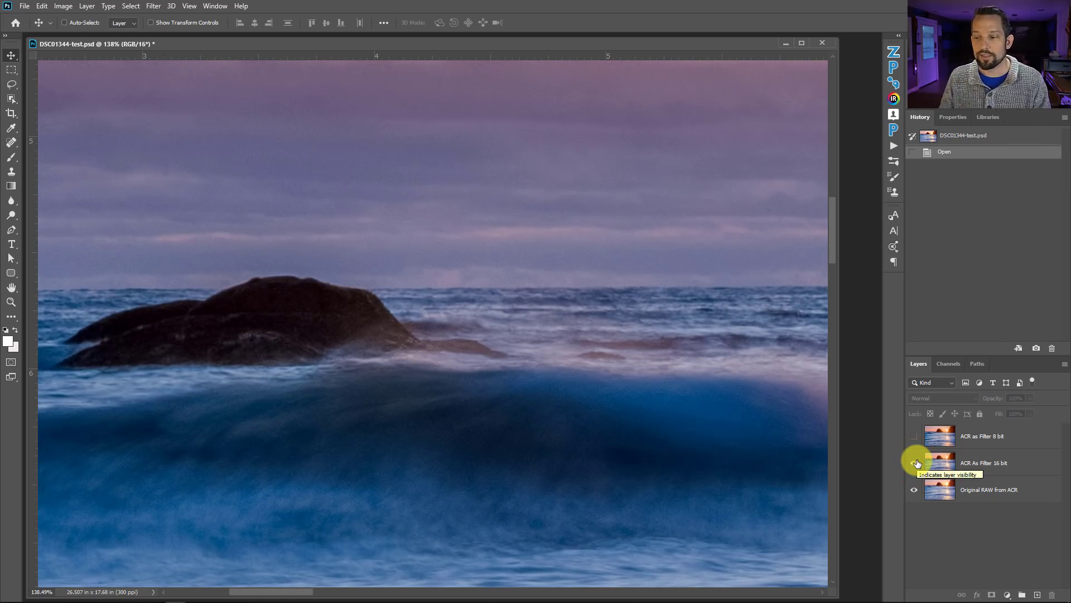
pyautogui.click(918, 438)
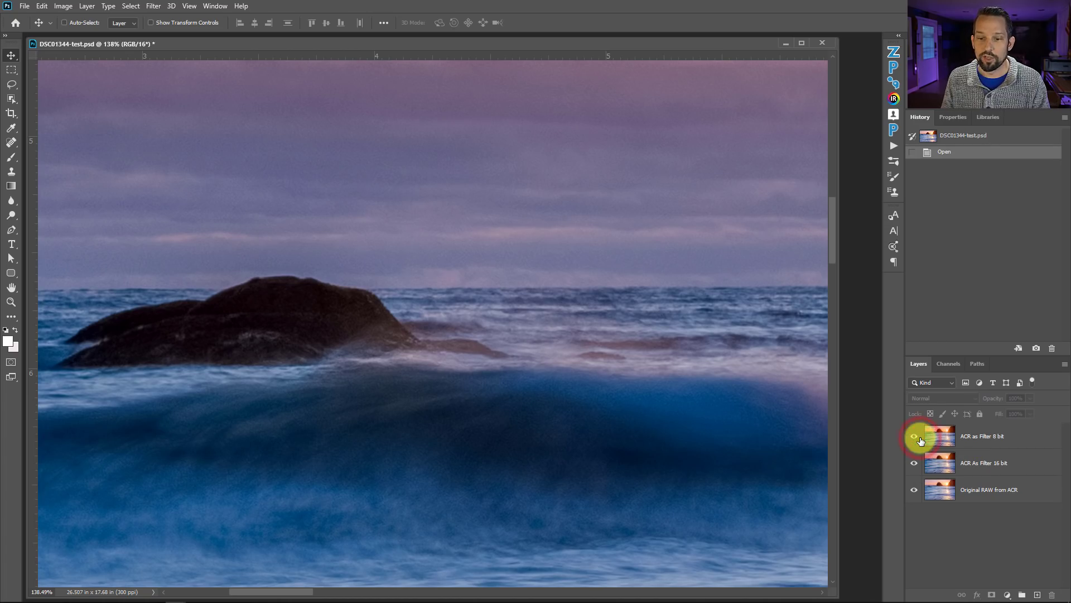
# - Compare the 8 bit, 16 bit and original layers in the dark water below the small rock, leaving only Original RAW from ACR visible
pyautogui.moveTo(366, 391); pyautogui.dragTo(421, 398)
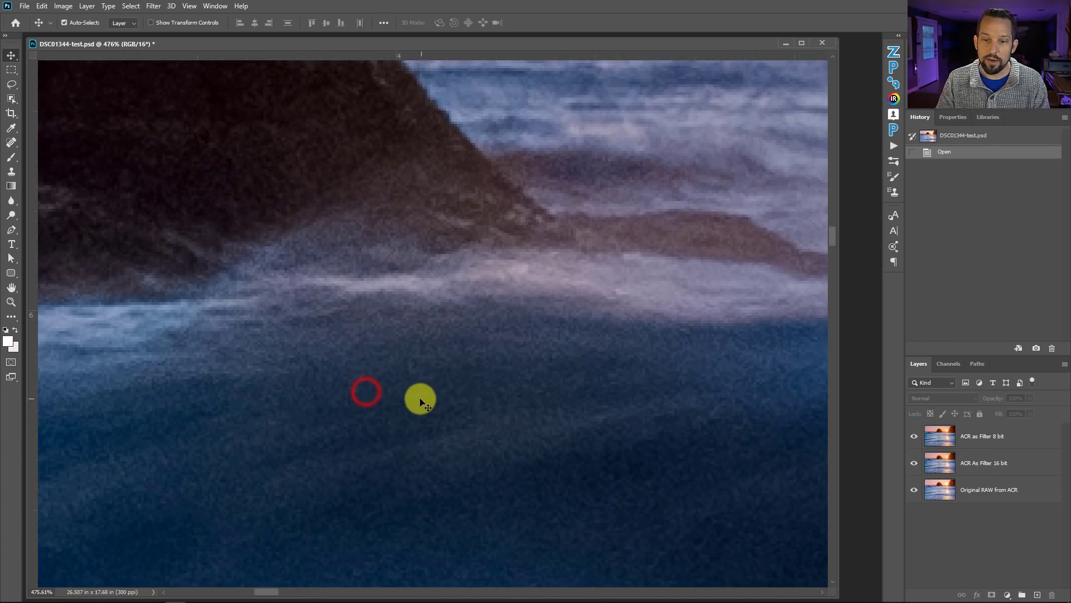
pyautogui.click(914, 435)
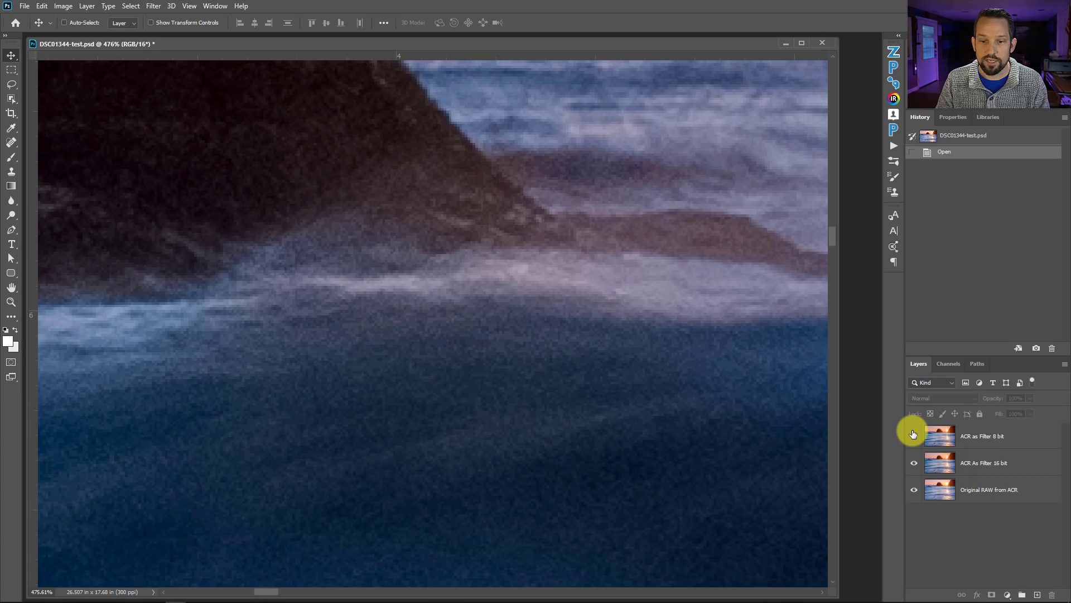
pyautogui.click(915, 436)
pyautogui.click(913, 436)
pyautogui.click(914, 463)
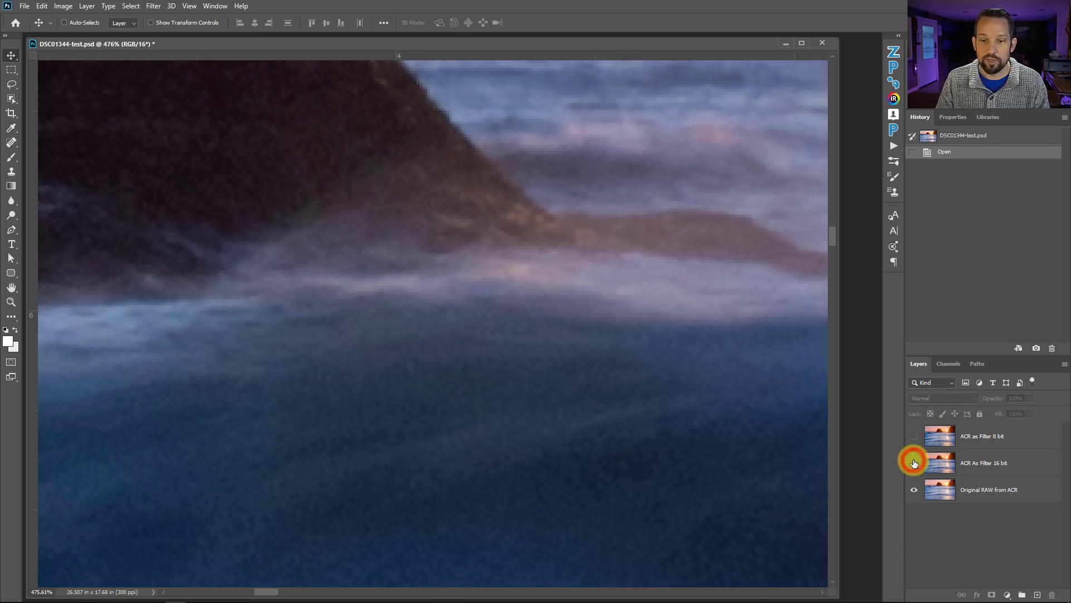
pyautogui.rightClick(522, 291)
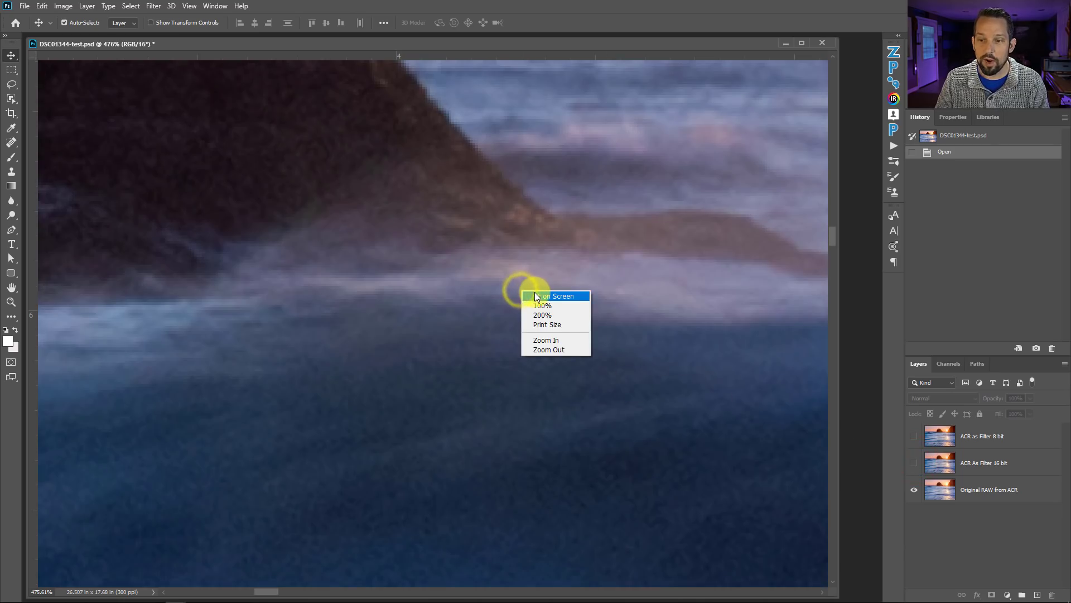
pyautogui.click(534, 294)
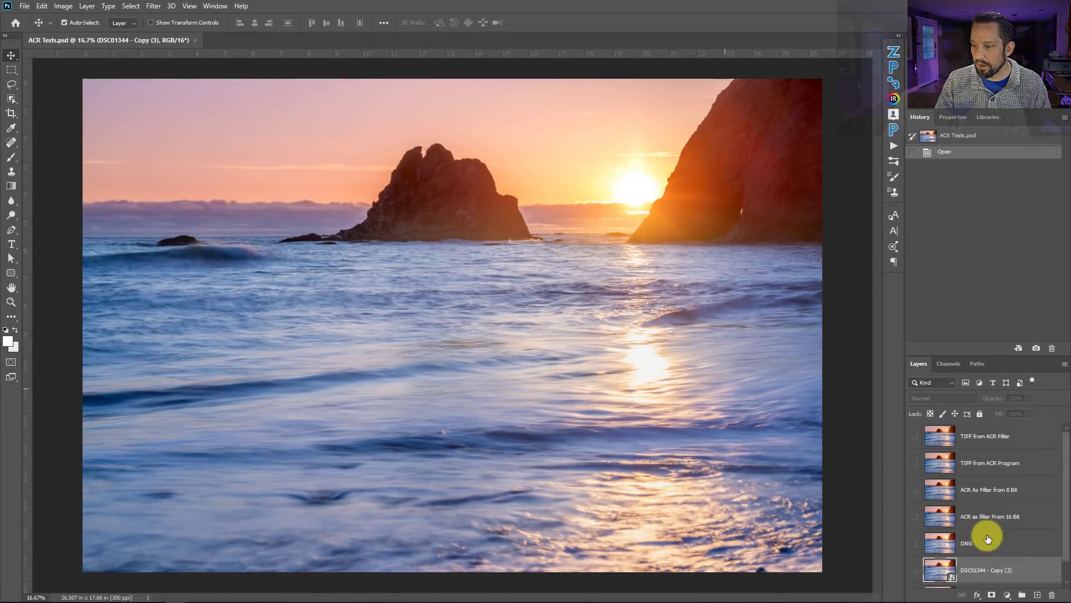
# - In ACR Tests.psd, show the DSC01344 - Copy (3) smart object above RAW File Original from ACR and inspect the central rock's peak
pyautogui.scroll(-1, 981, 564)
pyautogui.click(940, 576)
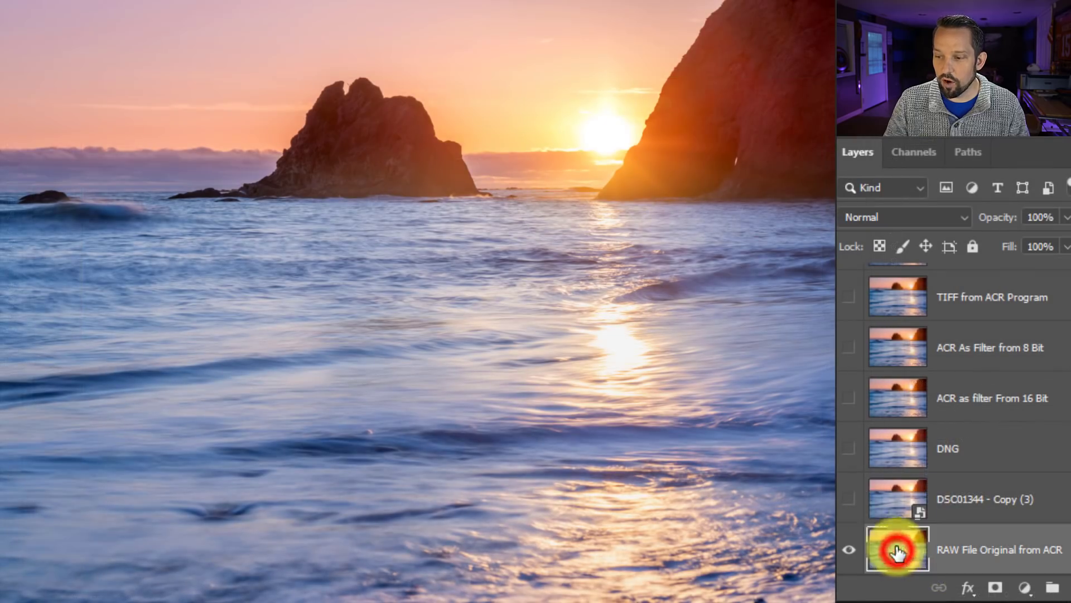
pyautogui.click(915, 494)
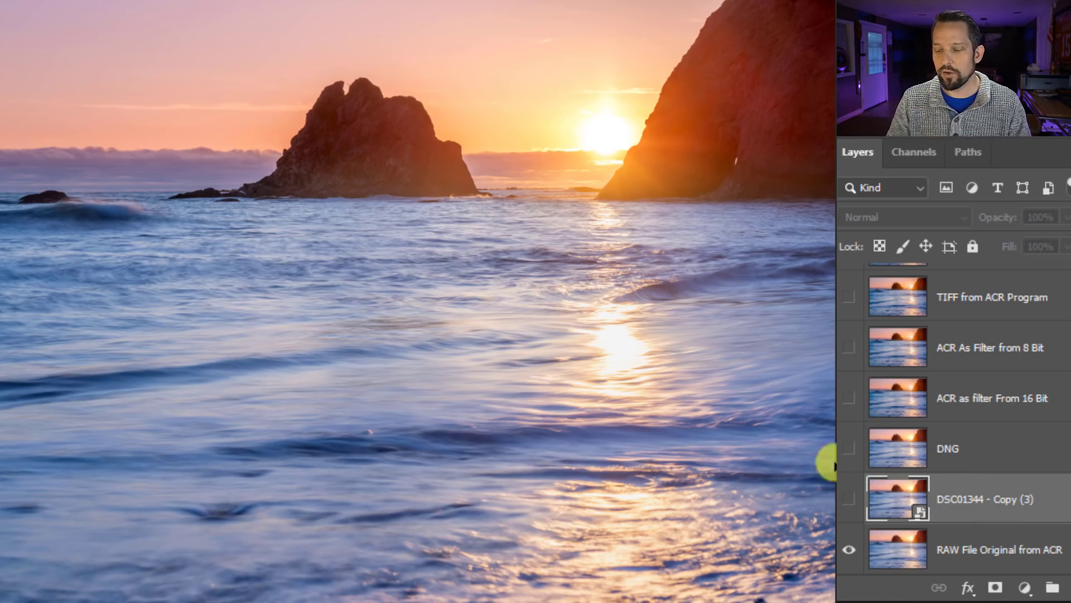
pyautogui.moveTo(359, 84); pyautogui.dragTo(480, 148)
pyautogui.click(850, 498)
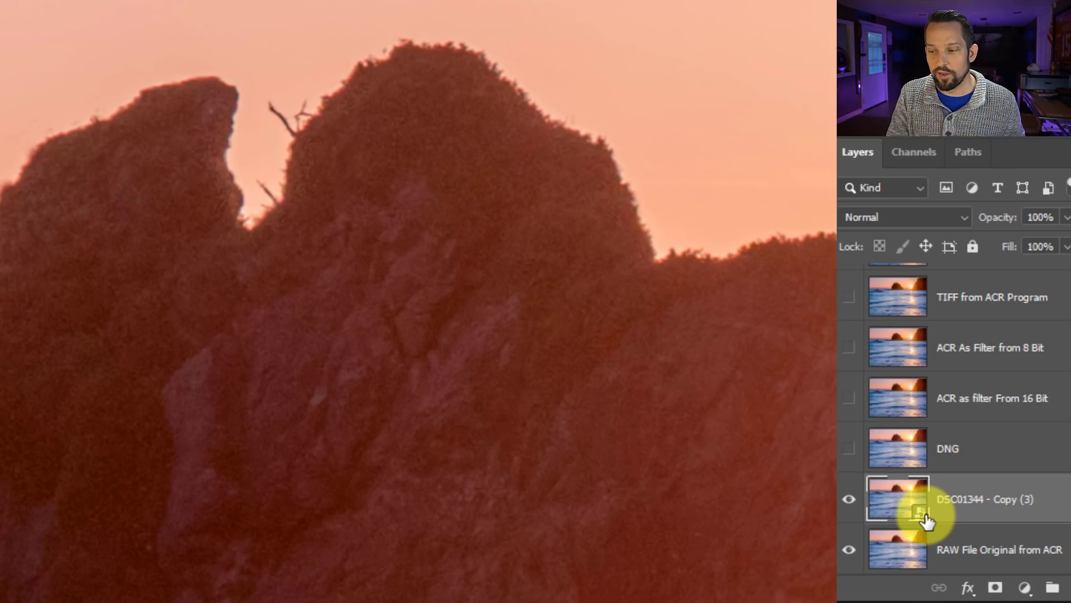
# - Toggle the DNG layer to compare it with DSC01344 - Copy (3) along the rock's edges, leaving DNG visible with the whole photo in view
pyautogui.click(847, 448)
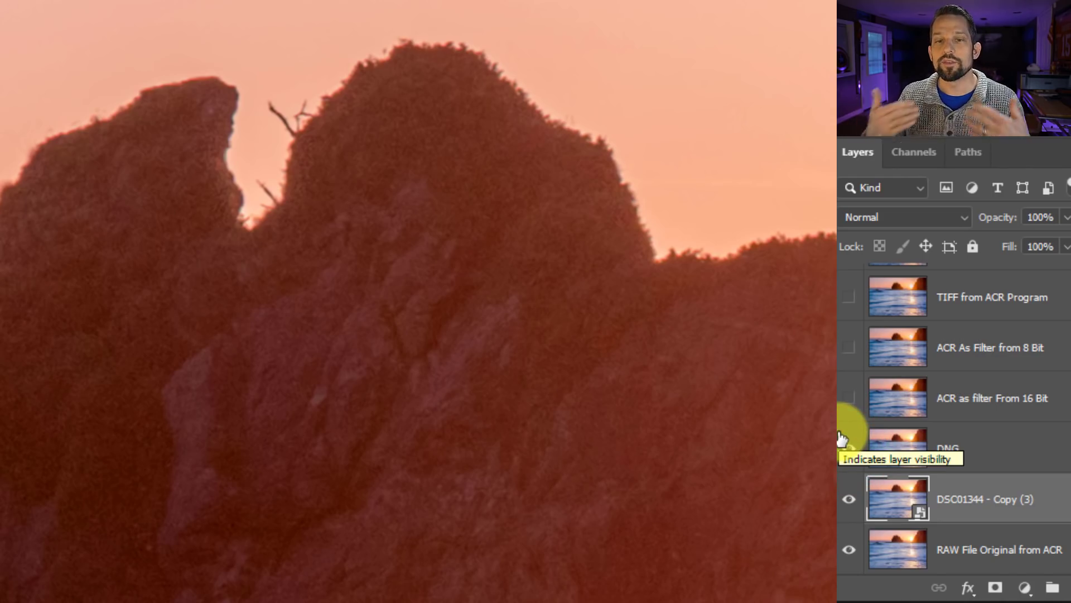
pyautogui.click(848, 445)
pyautogui.moveTo(164, 128); pyautogui.dragTo(222, 137)
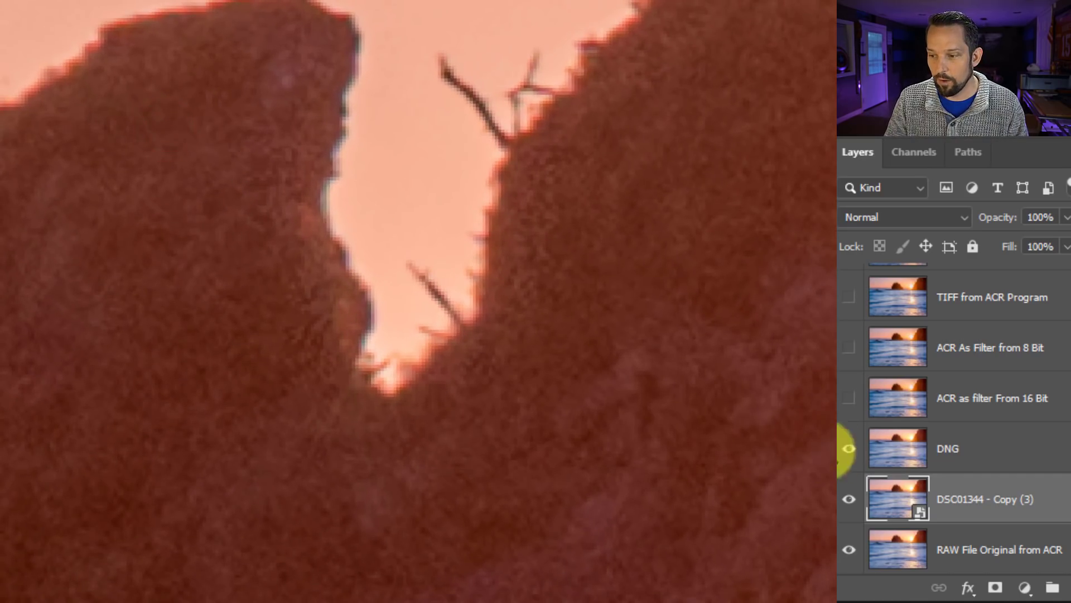
pyautogui.click(849, 448)
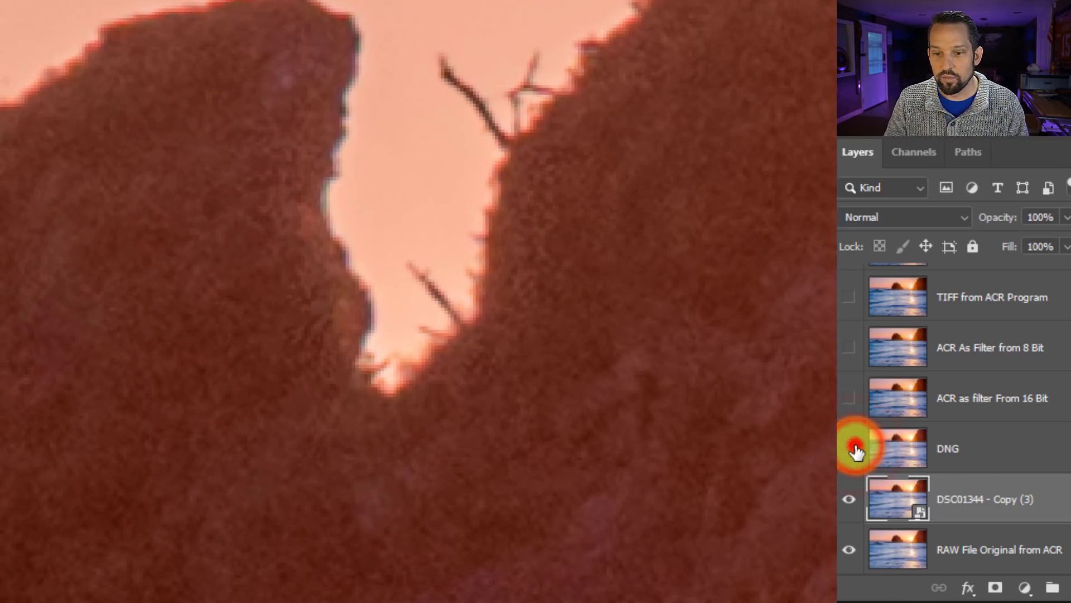
pyautogui.moveTo(741, 378)
pyautogui.mouseDown()
pyautogui.moveTo(215, 282)
pyautogui.moveTo(95, 283)
pyautogui.mouseUp()
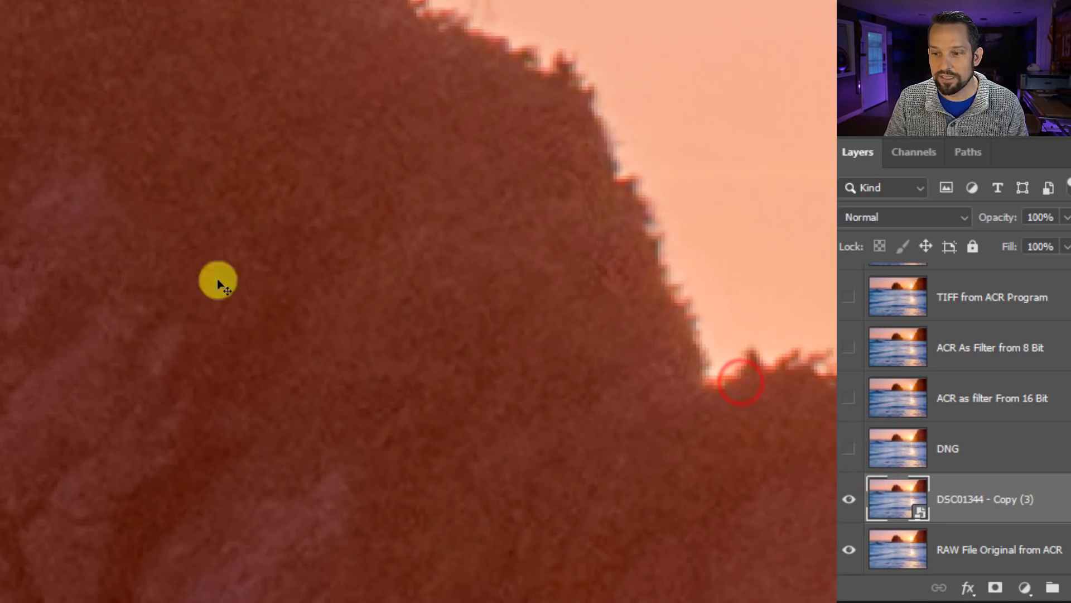
pyautogui.click(851, 447)
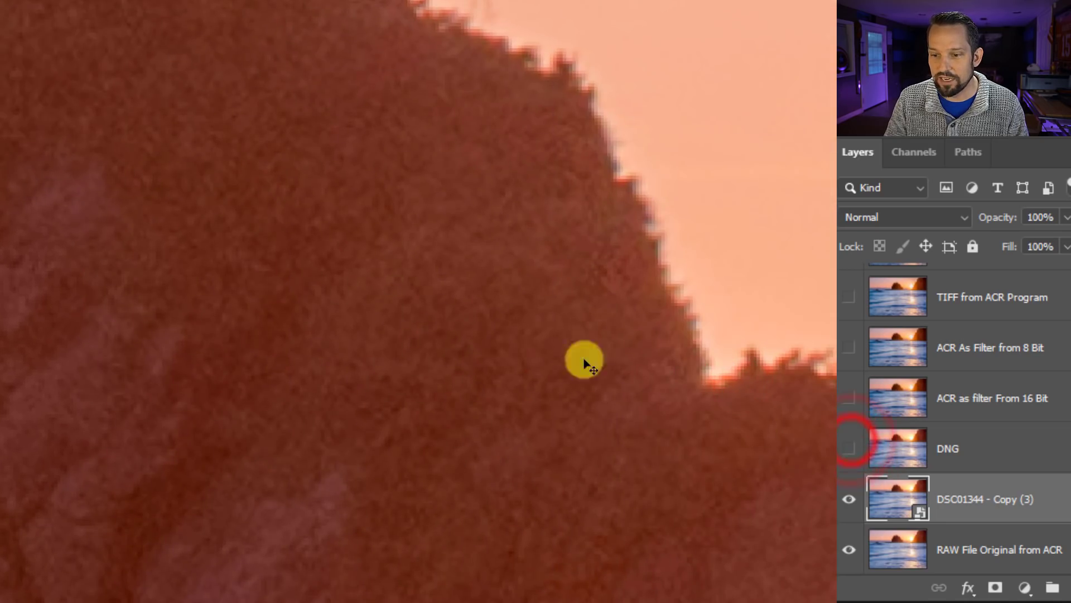
pyautogui.rightClick(447, 295)
pyautogui.click(461, 305)
pyautogui.click(849, 448)
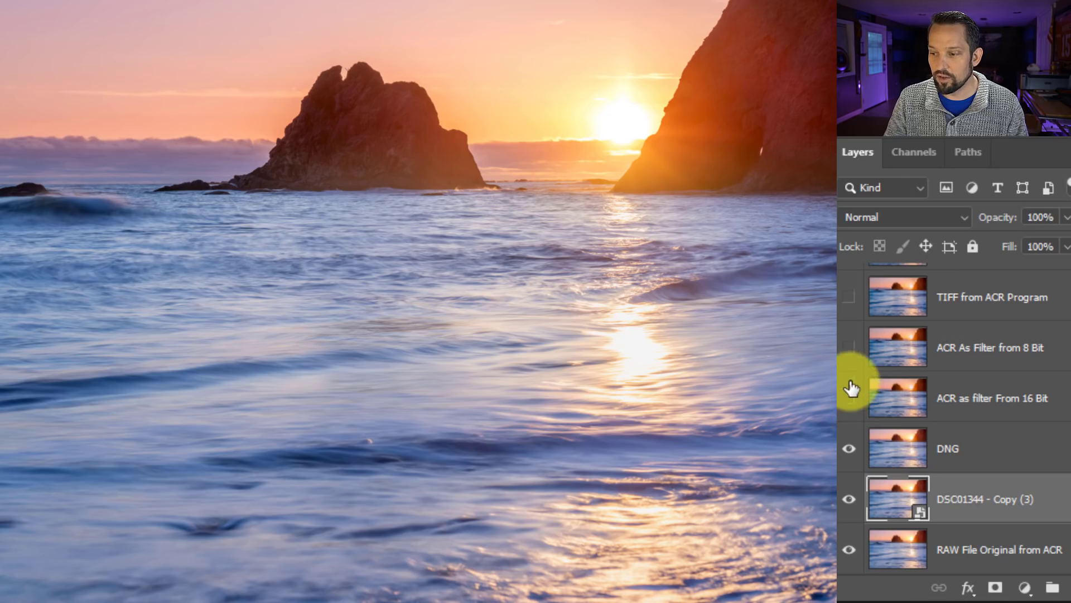
# - Show the TIFF from ACR Program layer and inspect the notch with branches in the central rock's peak
pyautogui.scroll(1, 853, 350)
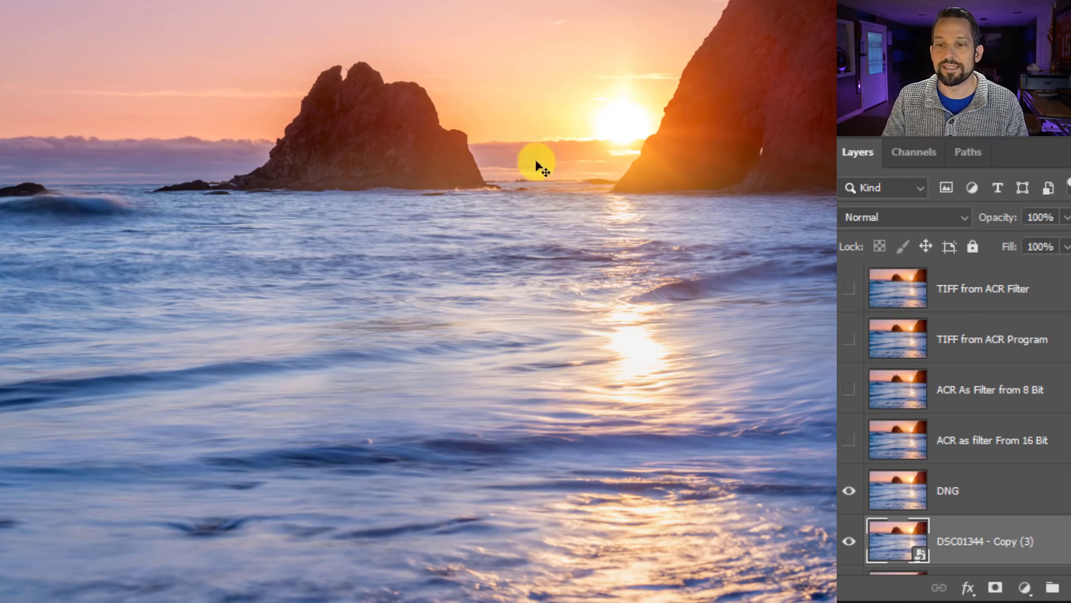
pyautogui.click(357, 67)
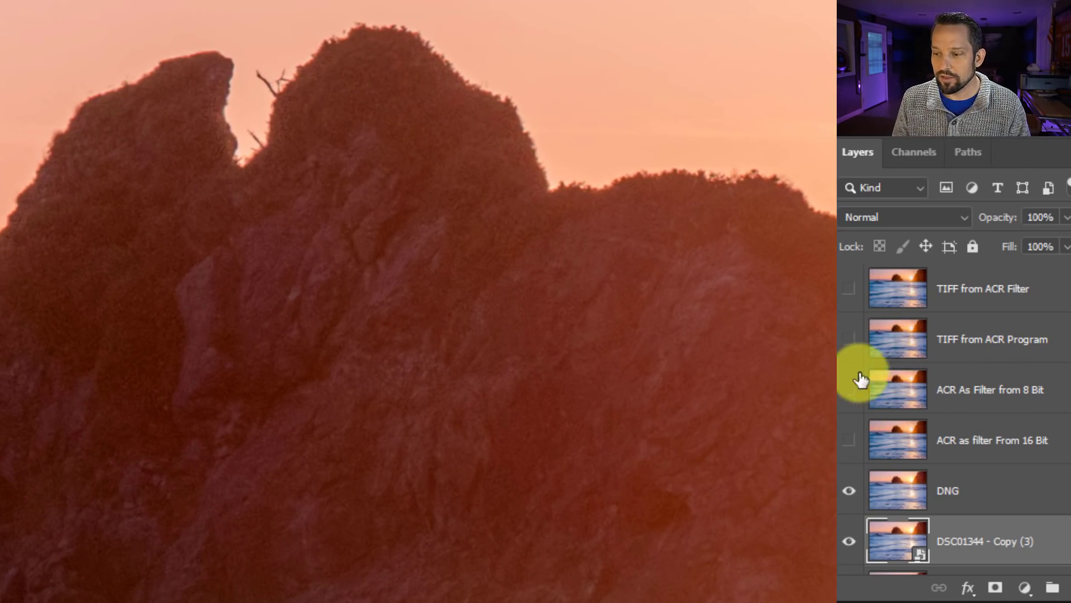
pyautogui.click(849, 338)
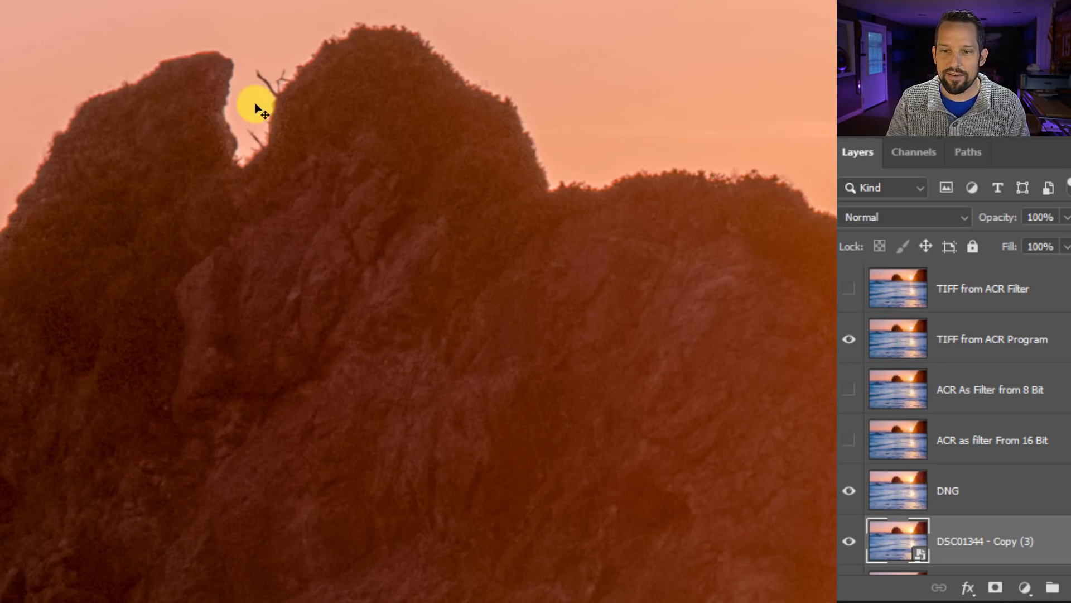
pyautogui.click(223, 67)
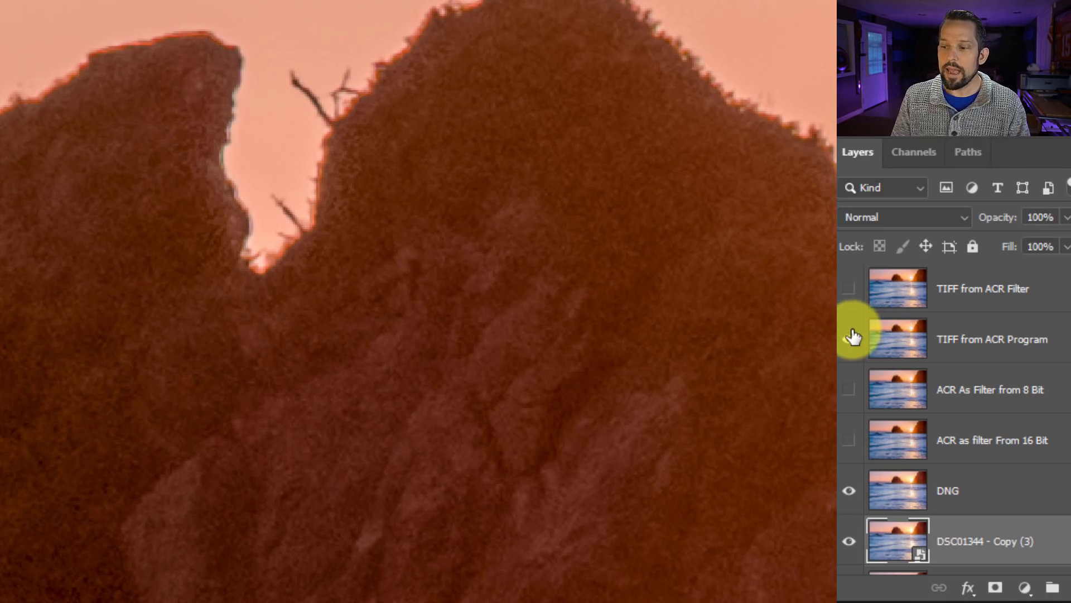
# - Show and select the ACR as filter From 16 Bit layer, and compare it with TIFF from ACR Program at the rock's notch
pyautogui.click(849, 438)
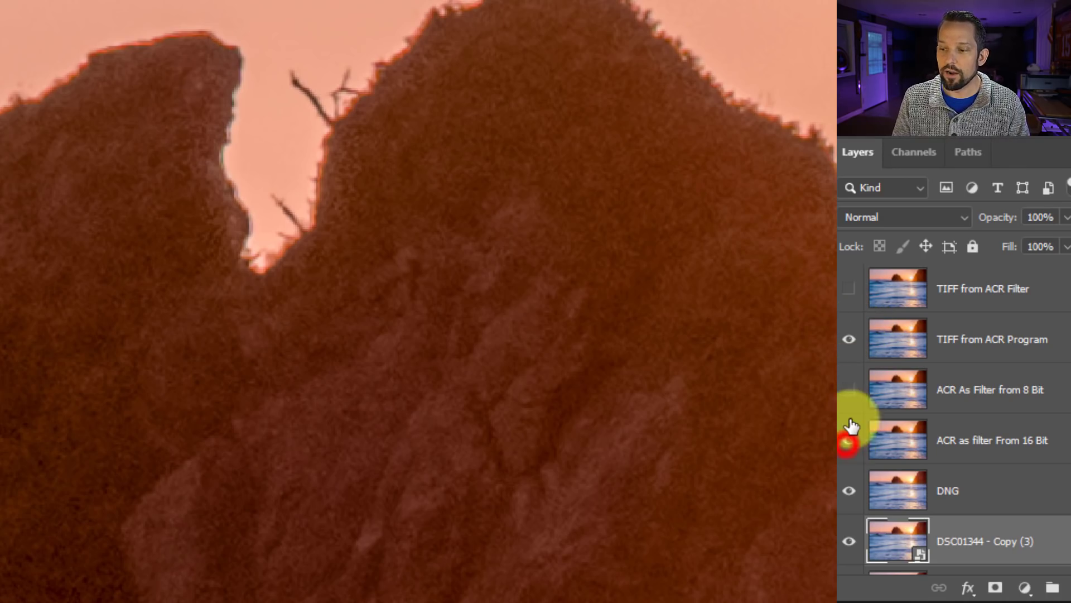
pyautogui.click(849, 339)
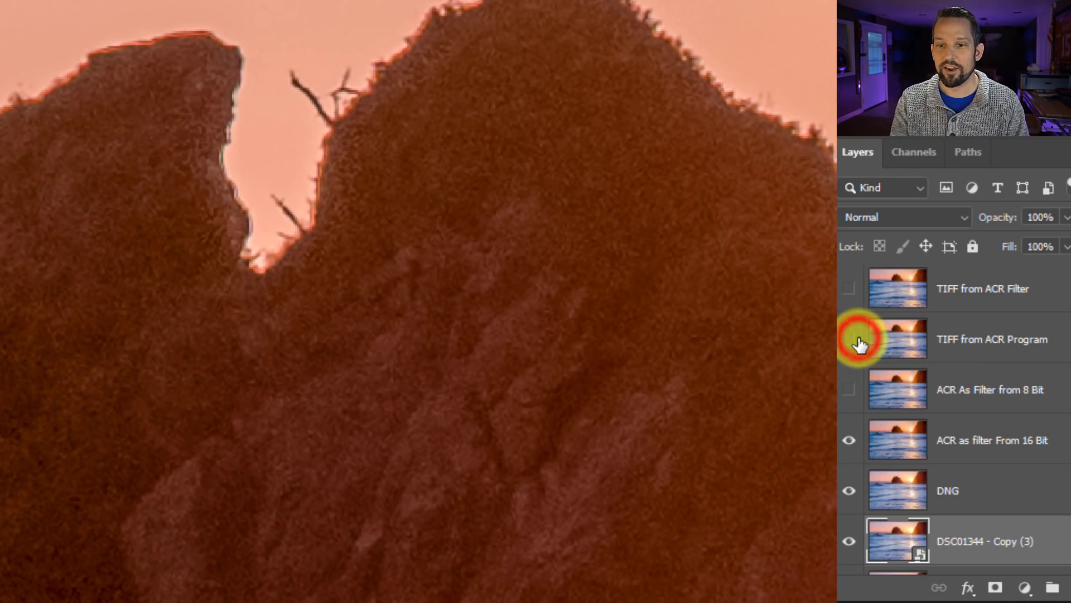
pyautogui.click(954, 454)
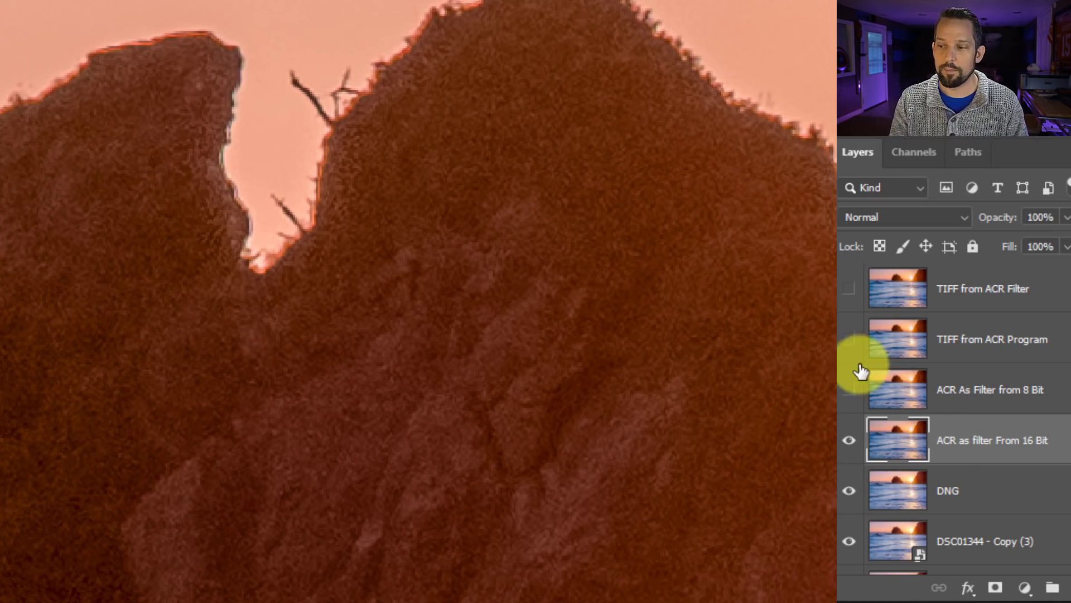
pyautogui.click(850, 342)
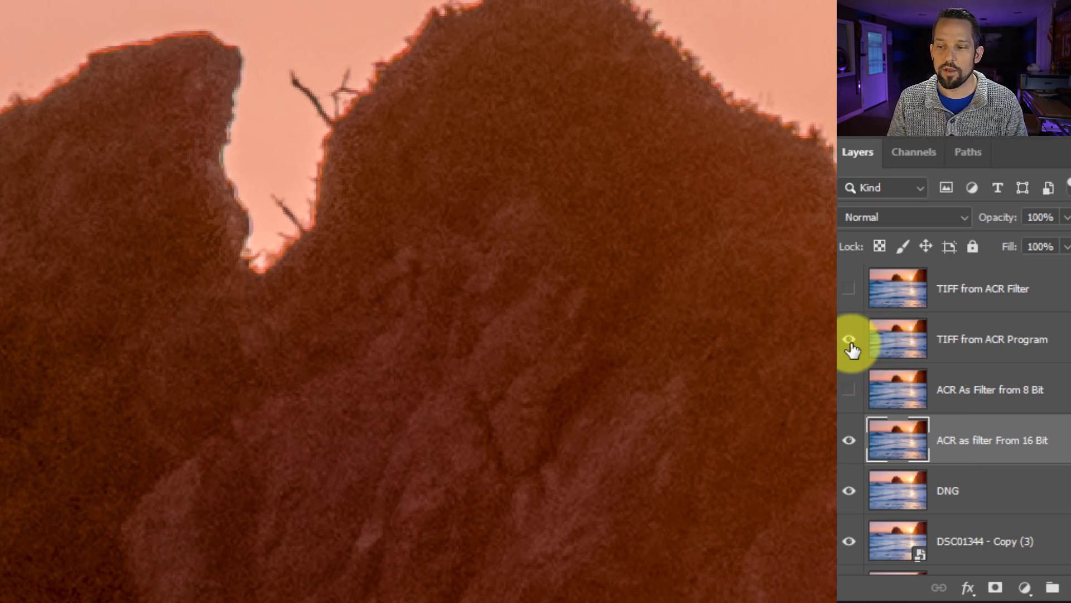
pyautogui.click(839, 382)
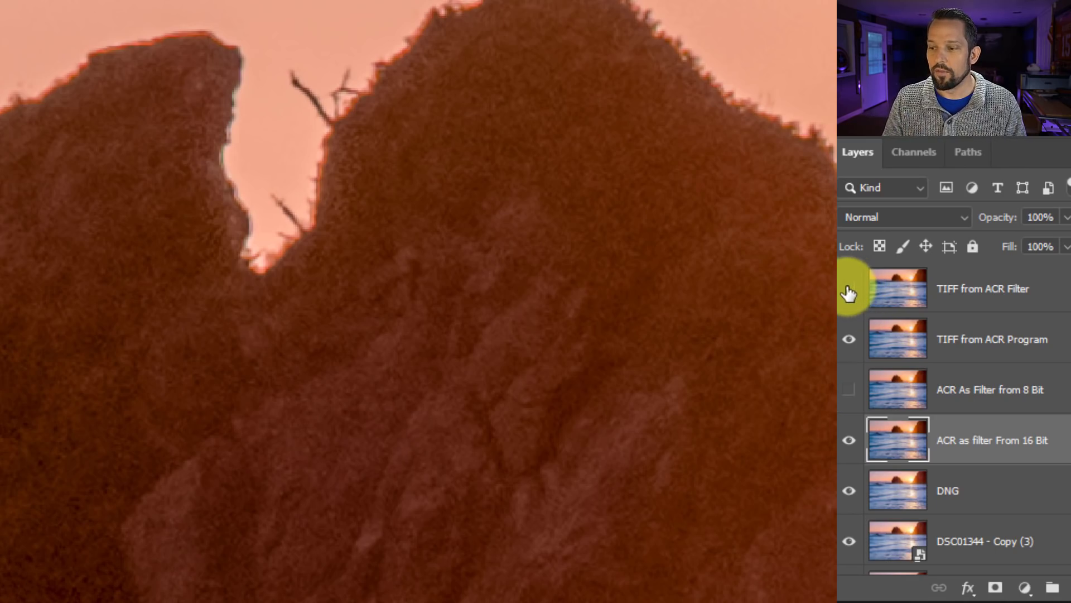
# - Compare TIFF from ACR Filter with the layers below it, and hide both TIFF layers with the whole photo in view
pyautogui.click(849, 291)
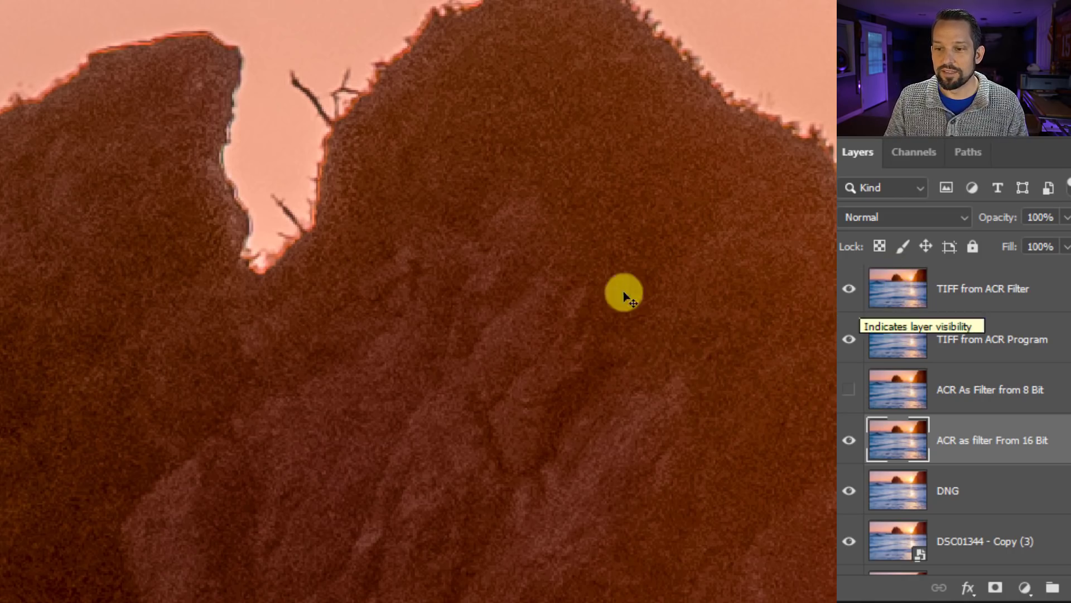
pyautogui.click(849, 289)
pyautogui.click(849, 339)
pyautogui.click(584, 255)
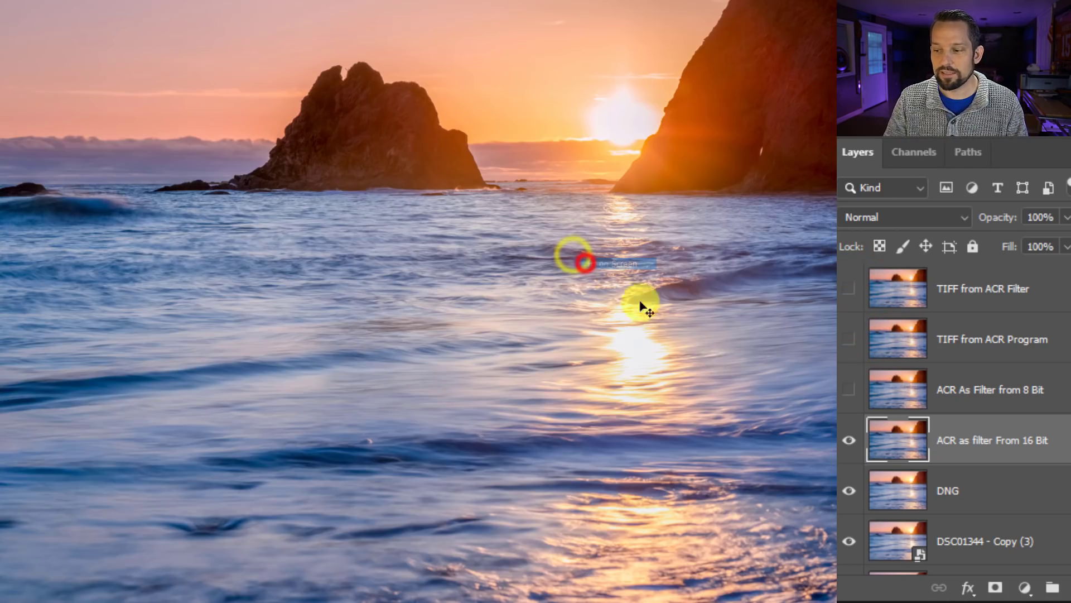
# - Select the RAW File Original from ACR layer at the base of the stack
pyautogui.scroll(-1, 1027, 447)
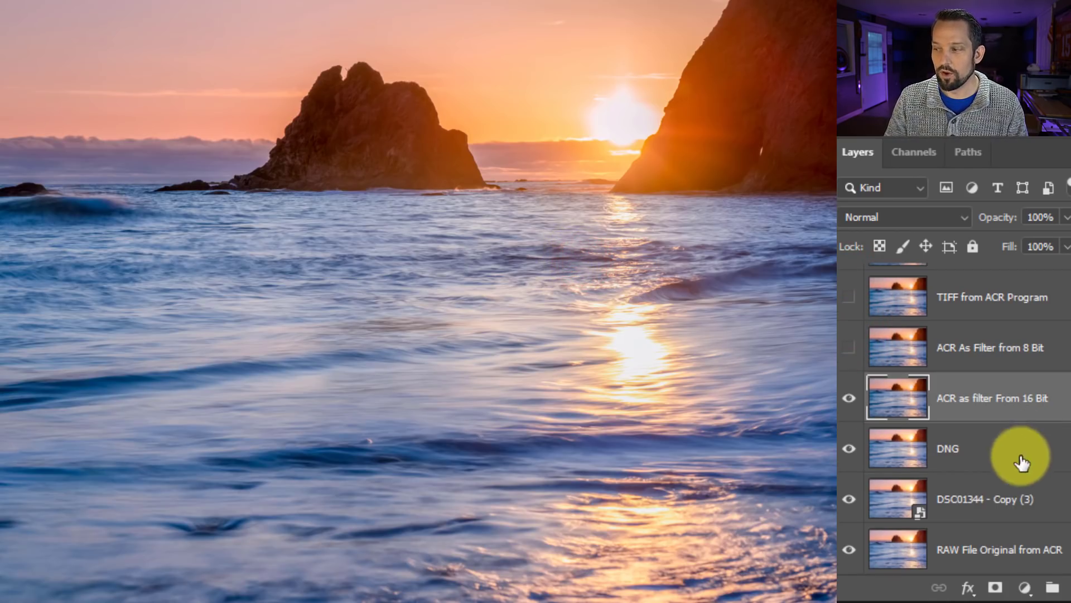
pyautogui.click(977, 548)
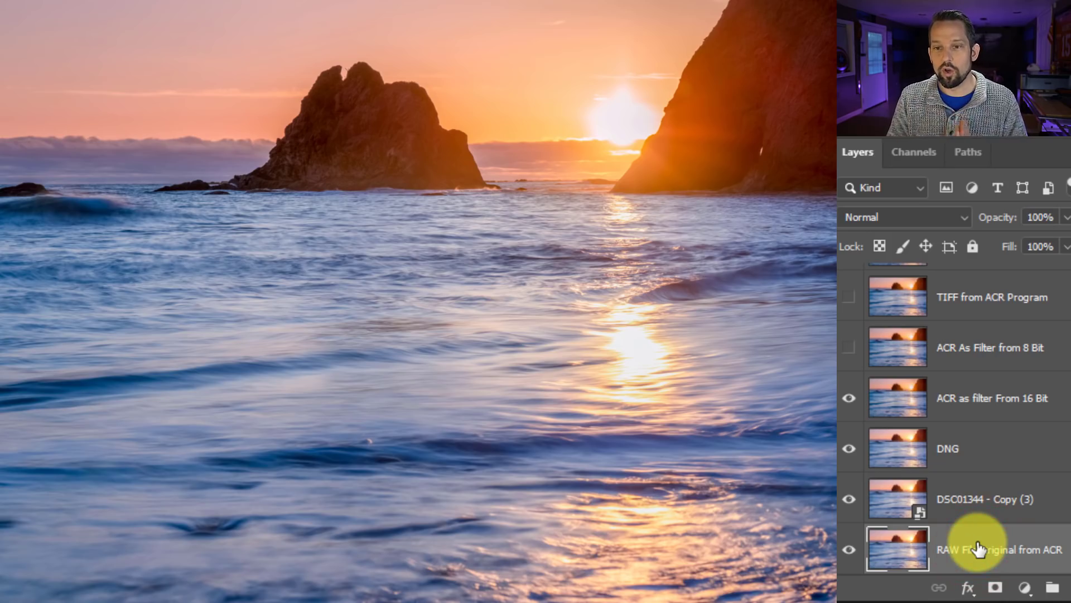